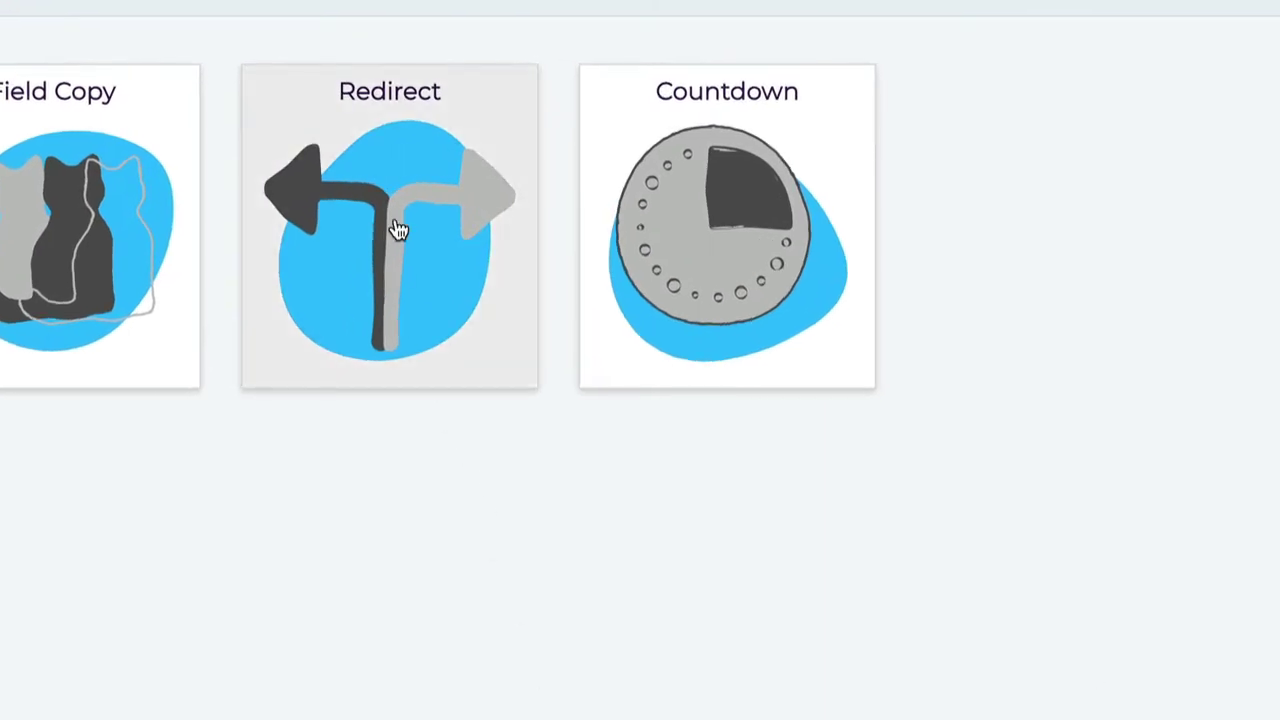
- Open the Redirect heroes list from the dashboard, which currently has no entries
{"action": "left_click", "coordinate": [398, 230]}
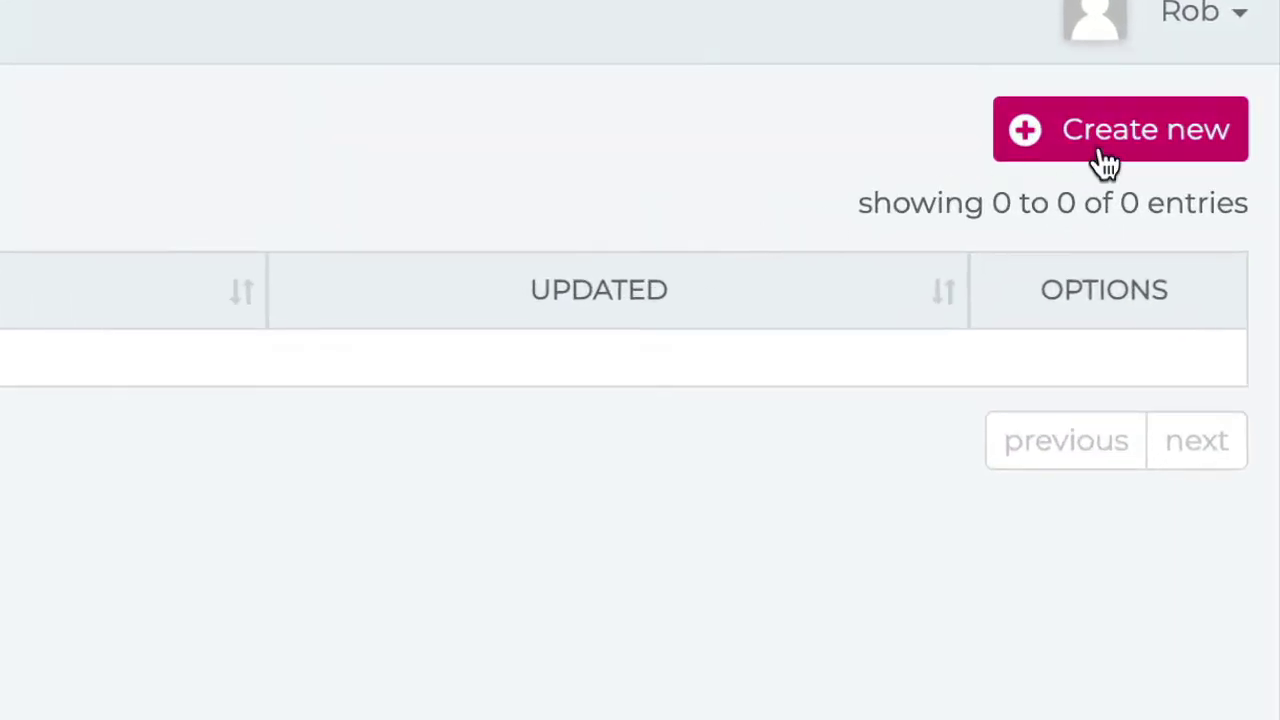
- Create a new hero named '[REDIRECT] Demo' and attach the Demo Label label
{"action": "left_click", "coordinate": [1105, 163]}
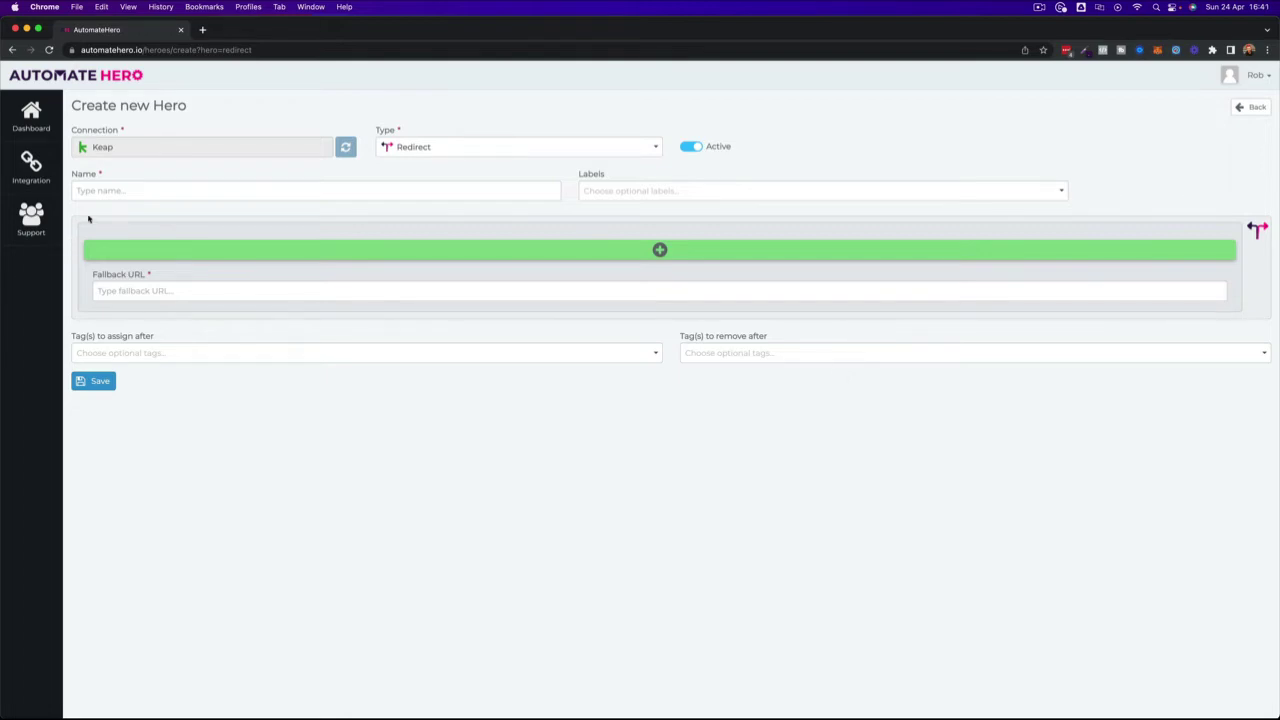
{"action": "left_click", "coordinate": [97, 192]}
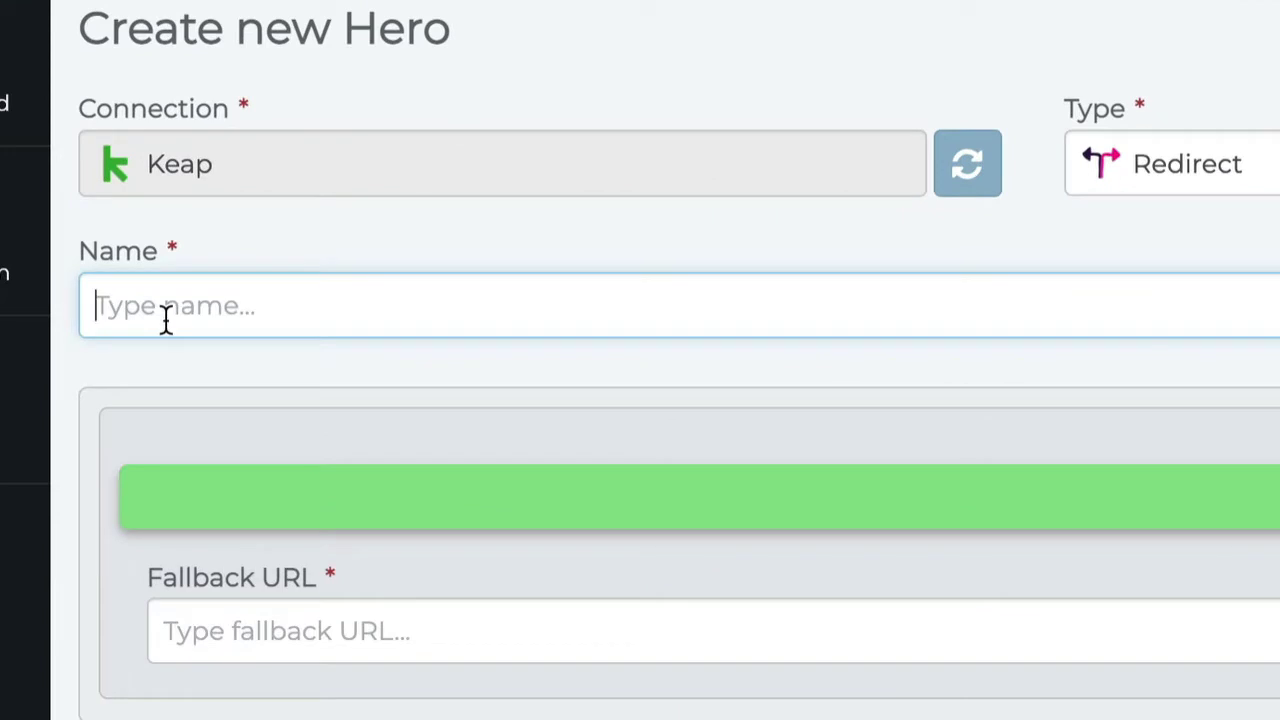
{"action": "type", "text": "[R"}
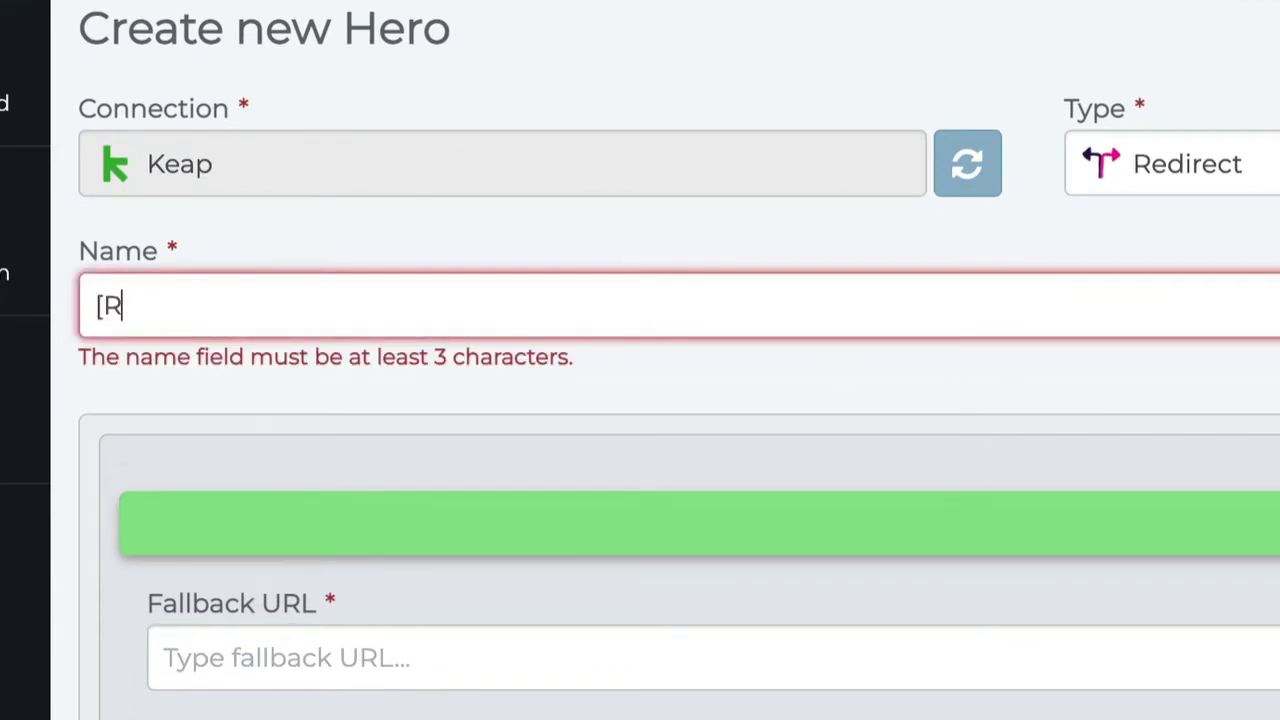
{"action": "type", "text": "EDIRC"}
{"action": "key", "text": "BackSpace"}
{"action": "type", "text": "ECT]"}
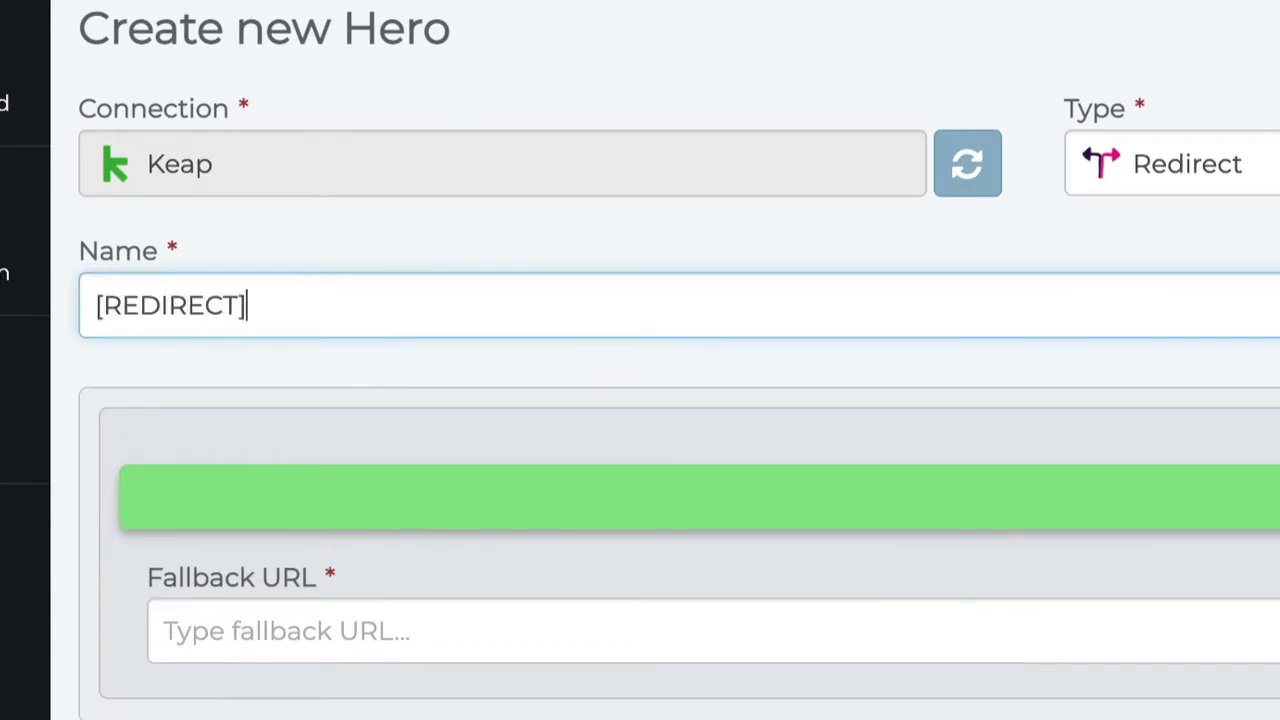
{"action": "type", "text": " Demo"}
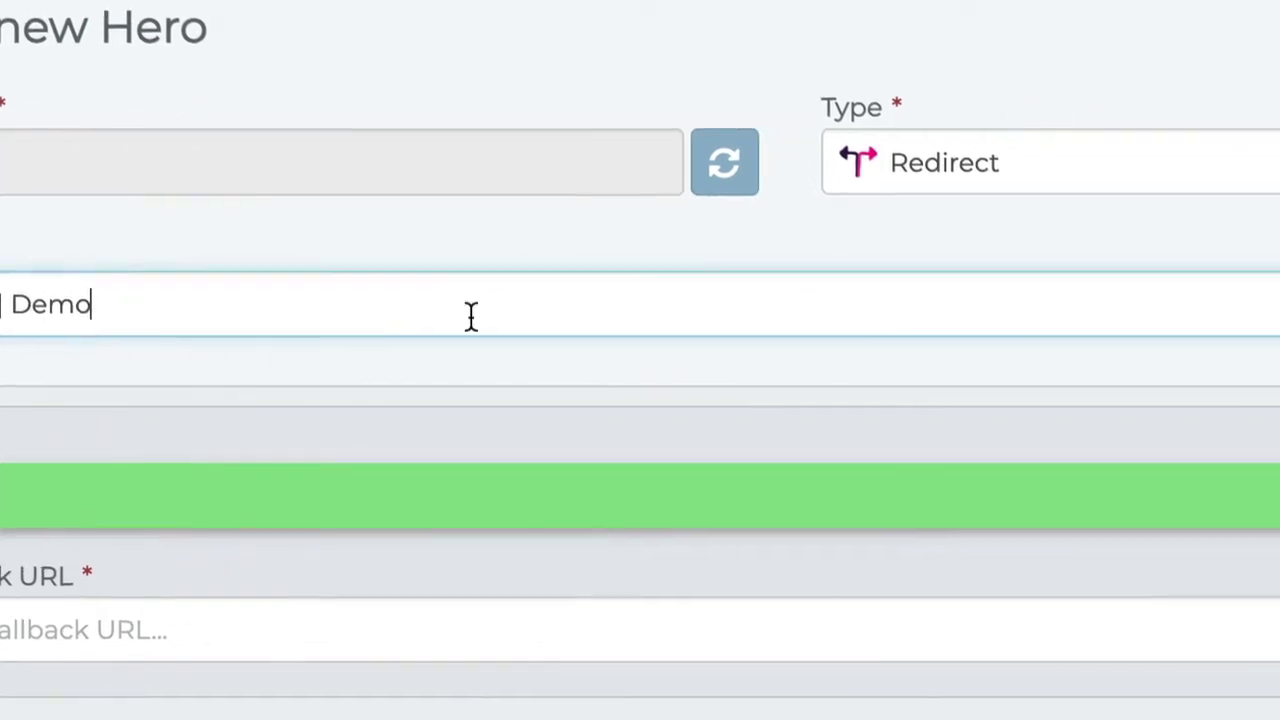
{"action": "left_click", "coordinate": [228, 310]}
{"action": "left_click", "coordinate": [250, 435]}
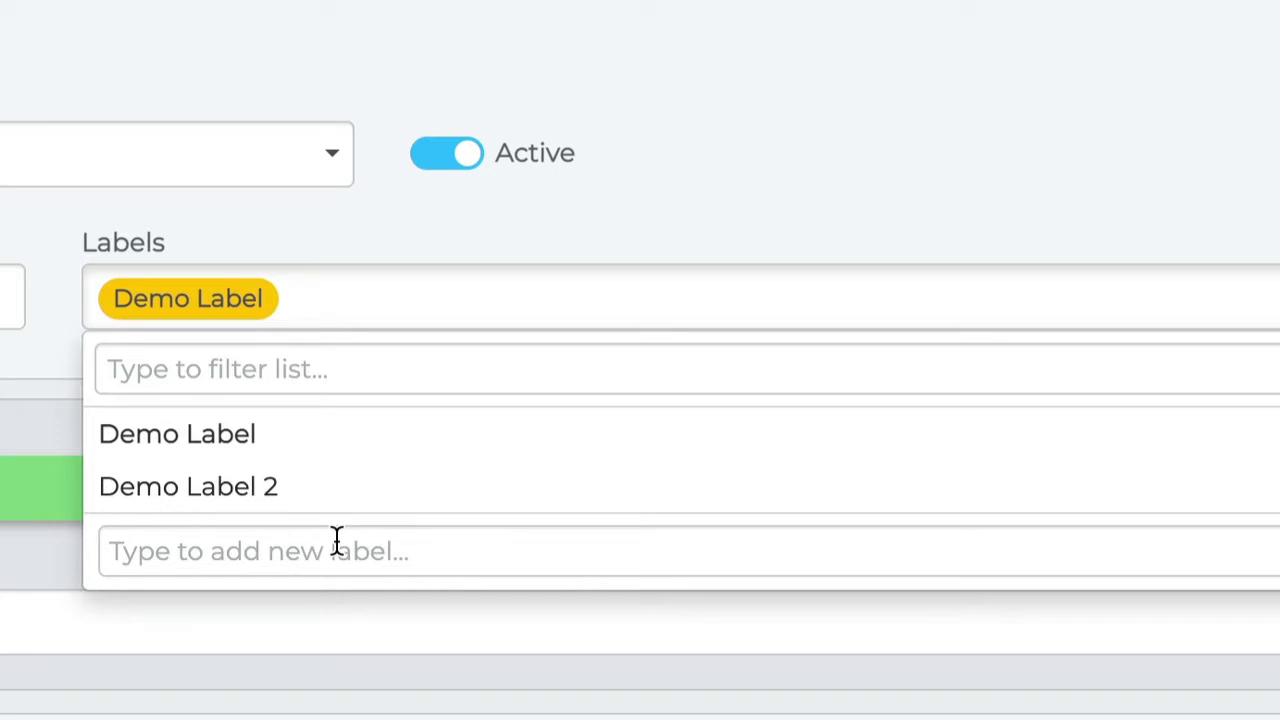
{"action": "left_click", "coordinate": [650, 441]}
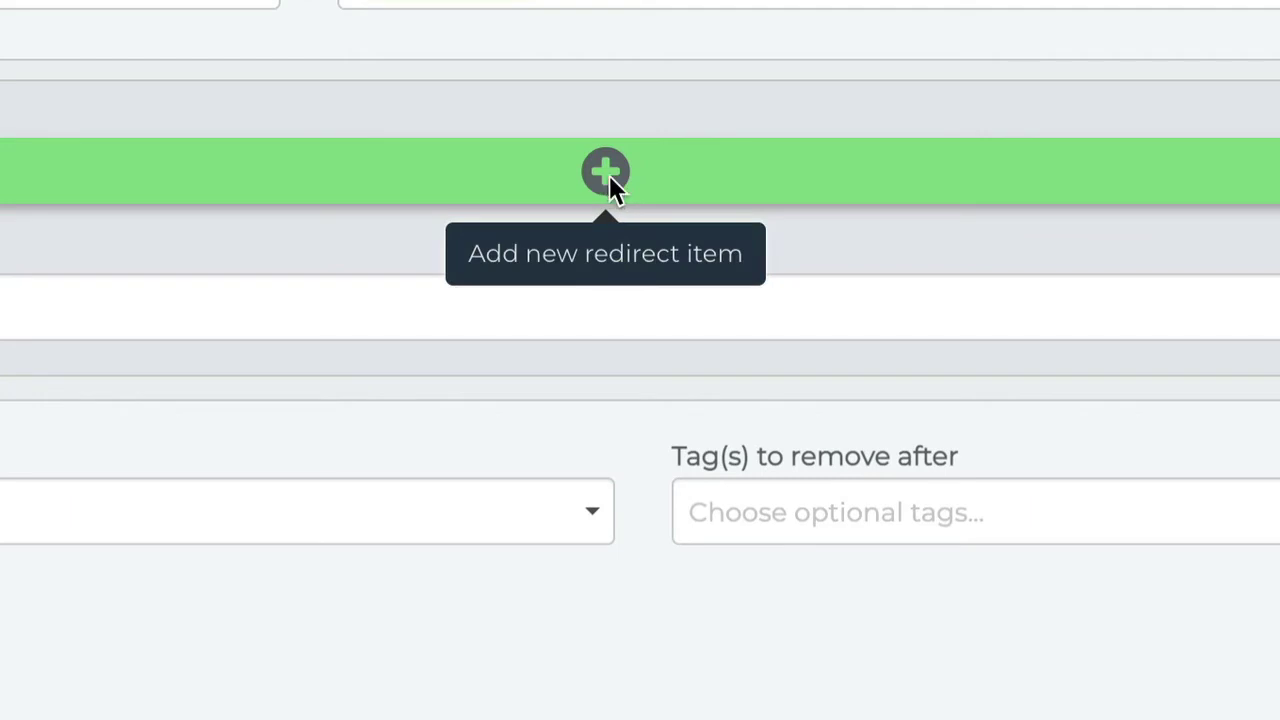
- Add a rule whose first condition is Tag DES - Customer Is Not Present
{"action": "left_click", "coordinate": [607, 173]}
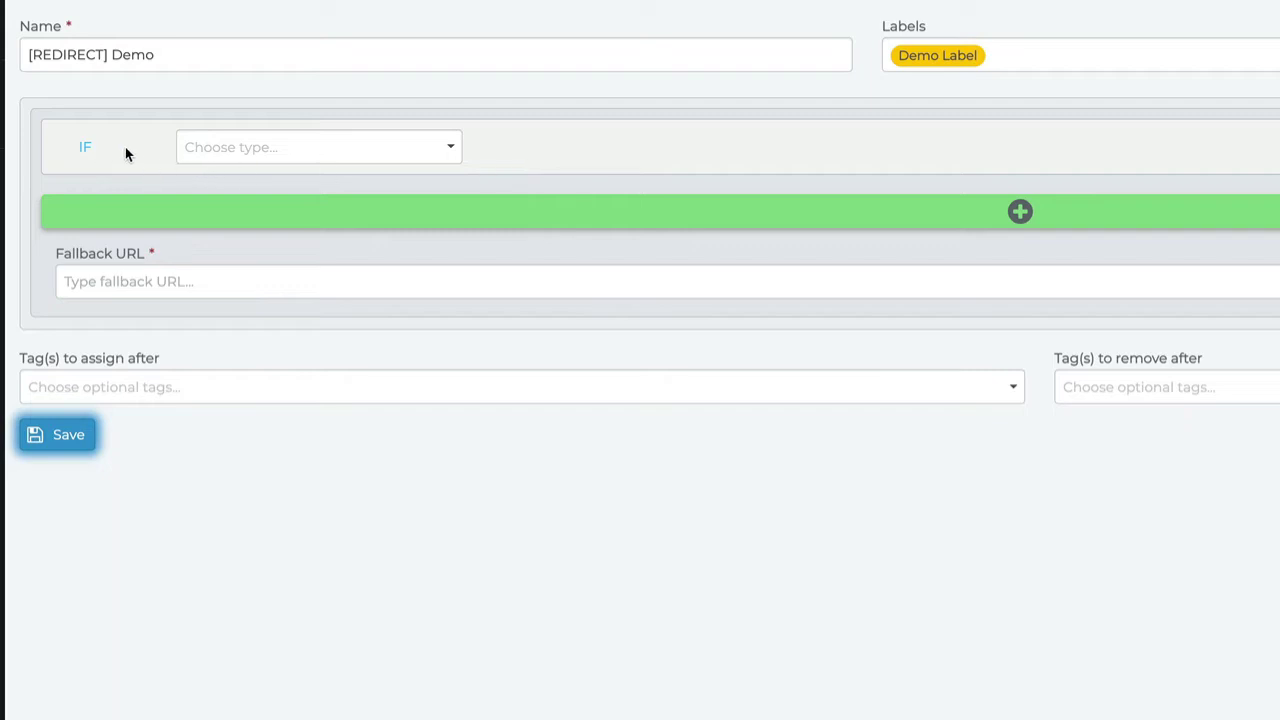
{"action": "left_click", "coordinate": [272, 147]}
{"action": "left_click", "coordinate": [243, 184]}
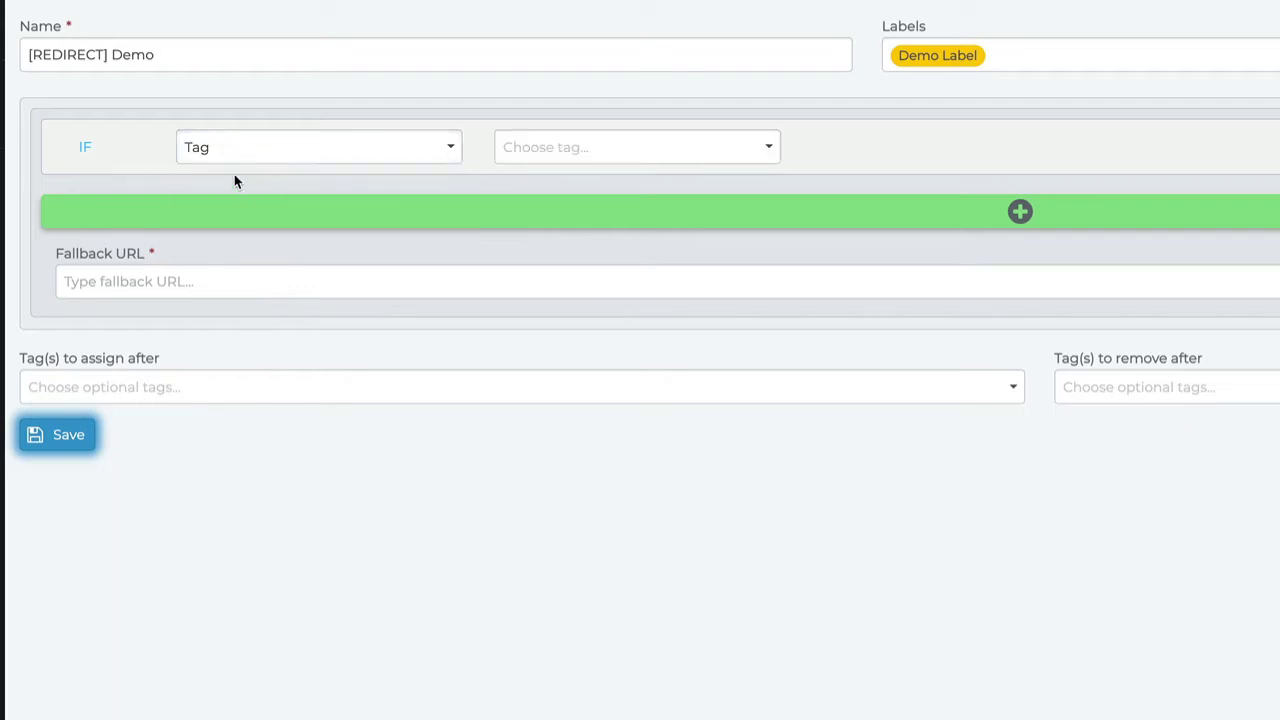
{"action": "left_click", "coordinate": [539, 146]}
{"action": "left_click", "coordinate": [563, 194]}
{"action": "type", "text": "d"}
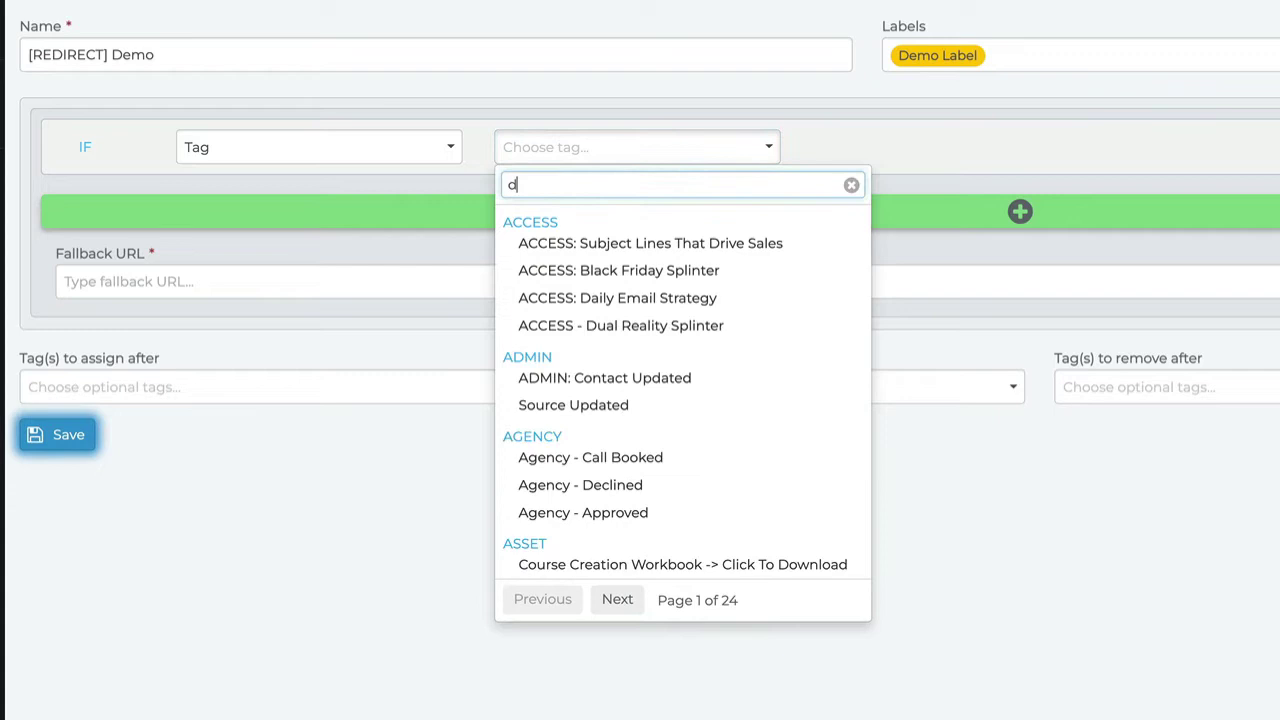
{"action": "type", "text": "es - cus"}
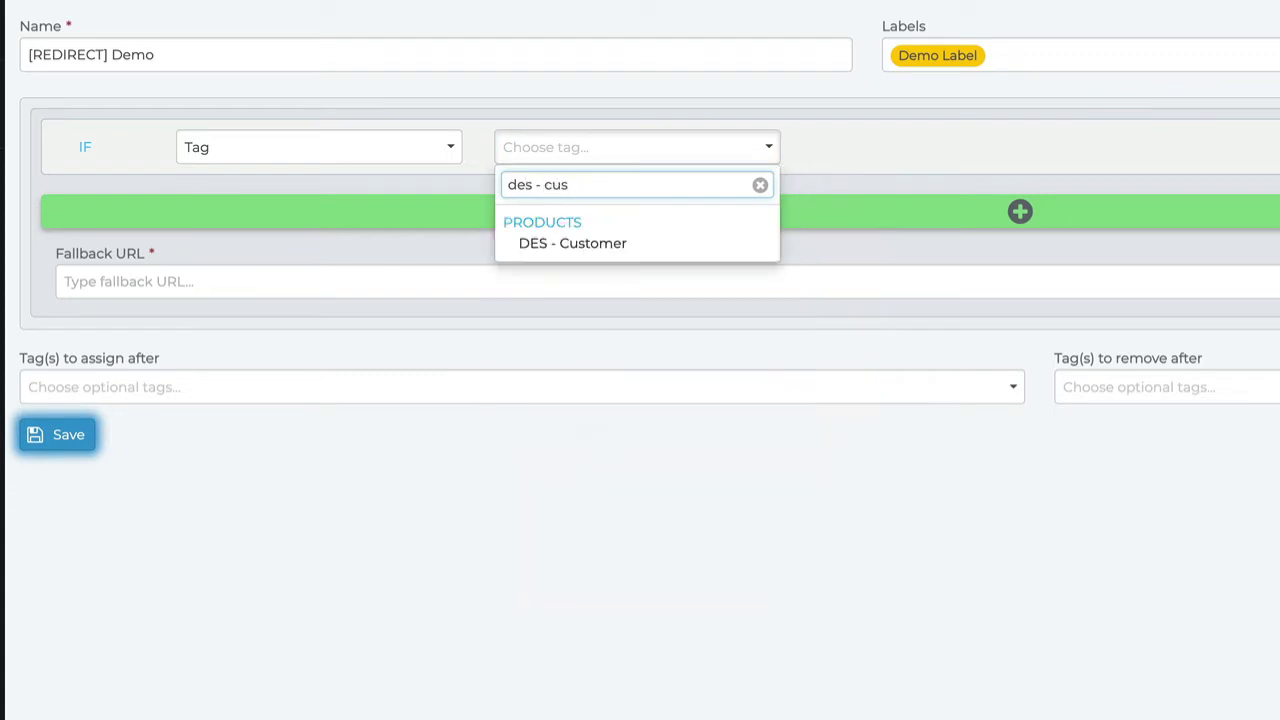
{"action": "left_click", "coordinate": [574, 243]}
{"action": "left_click", "coordinate": [872, 149]}
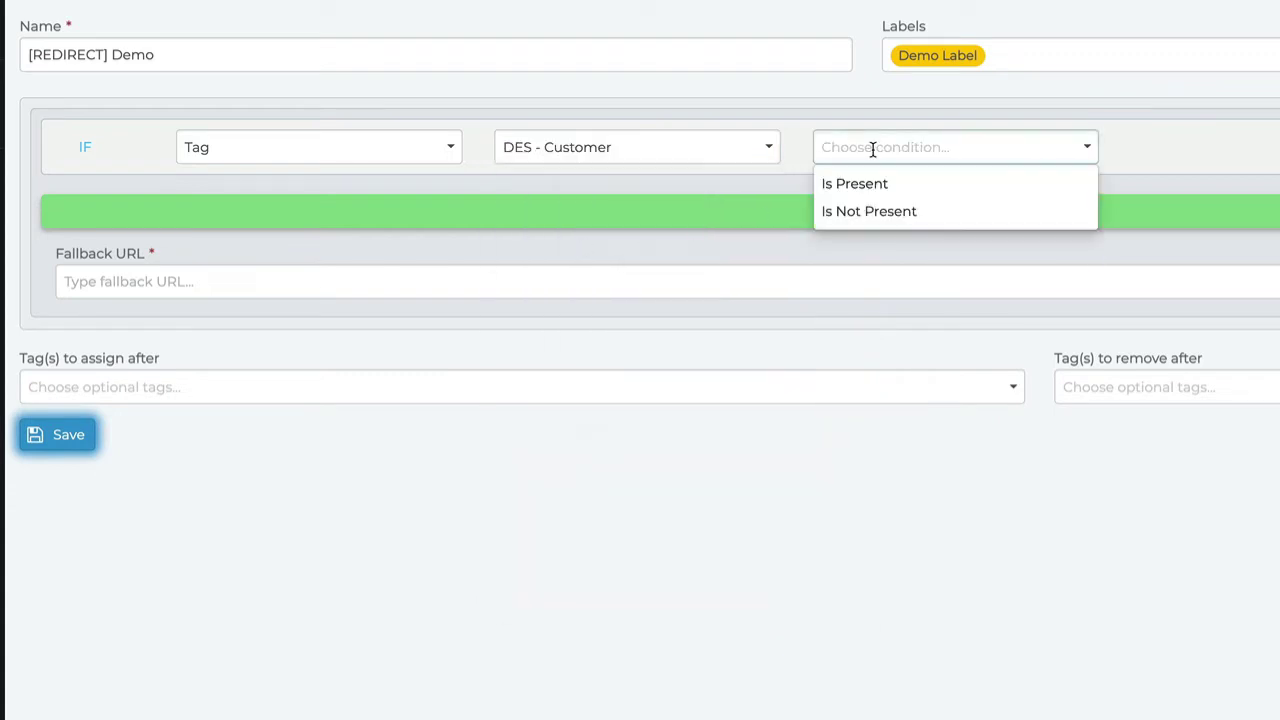
{"action": "left_click", "coordinate": [877, 212]}
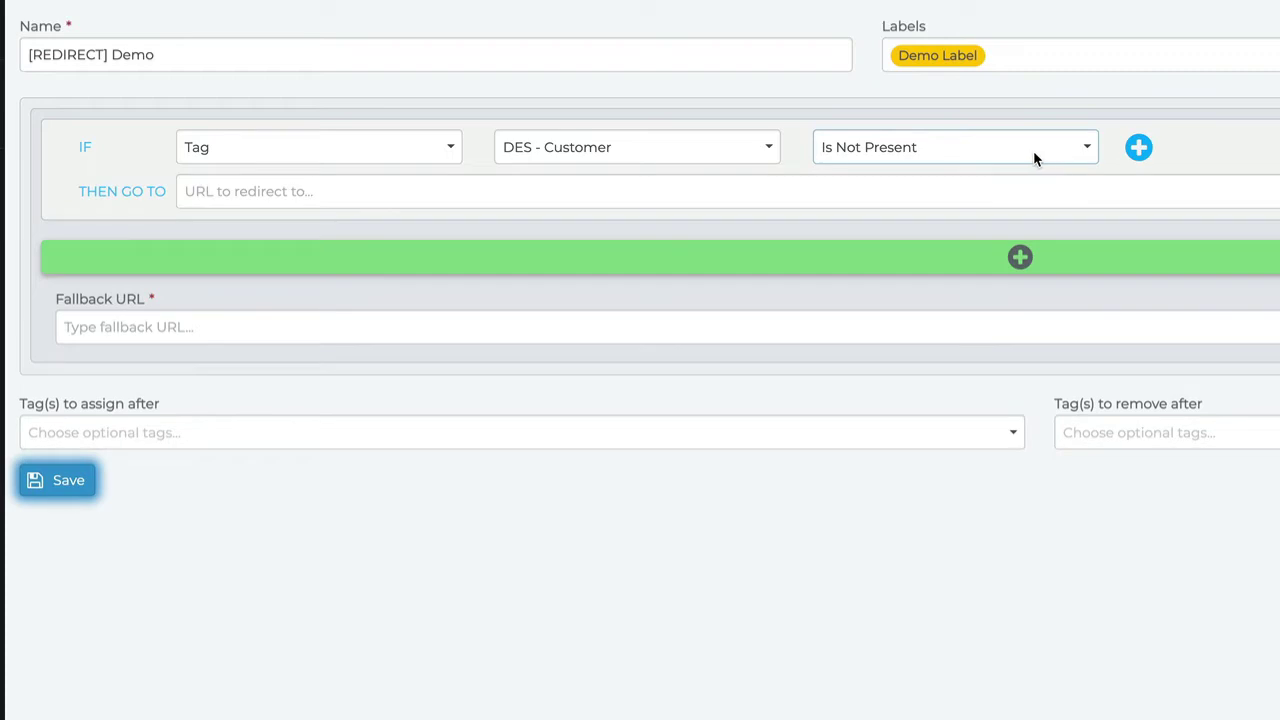
- Add AND Tag LEAGUE - Member Is Not Present, with the click-tricks-des URL as destination
{"action": "left_click", "coordinate": [1143, 150]}
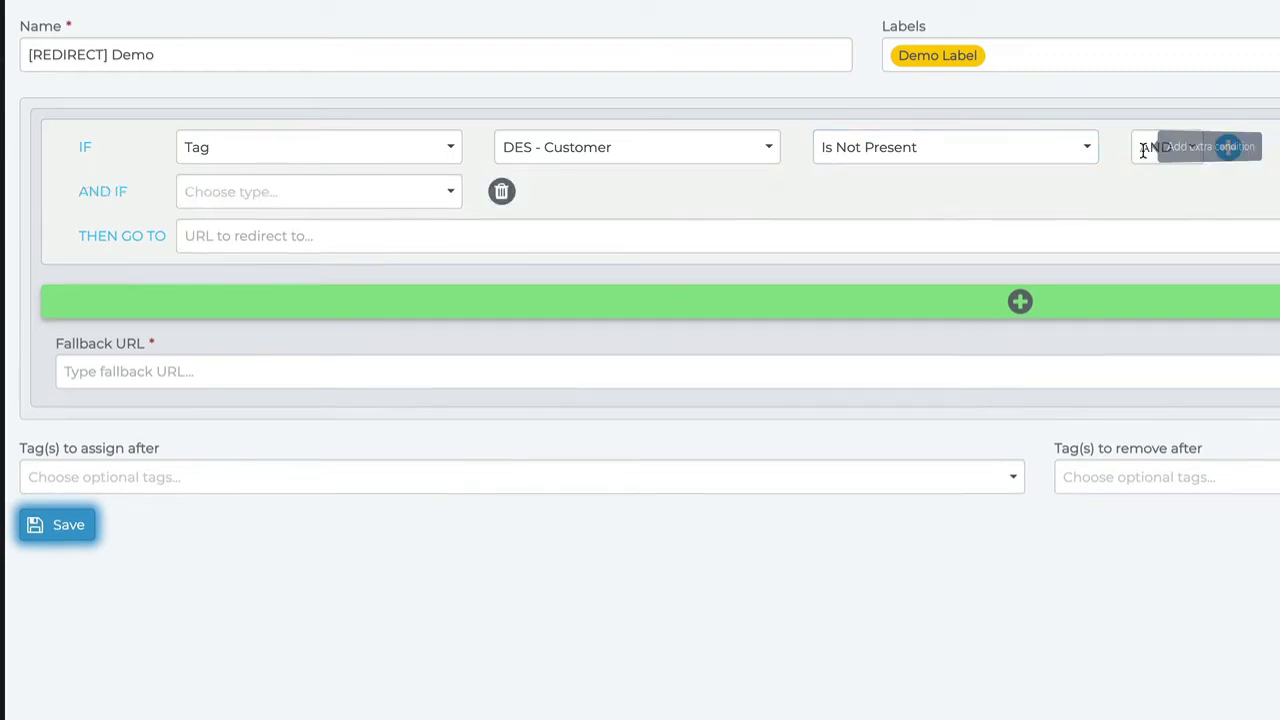
{"action": "left_click", "coordinate": [349, 200]}
{"action": "left_click", "coordinate": [323, 229]}
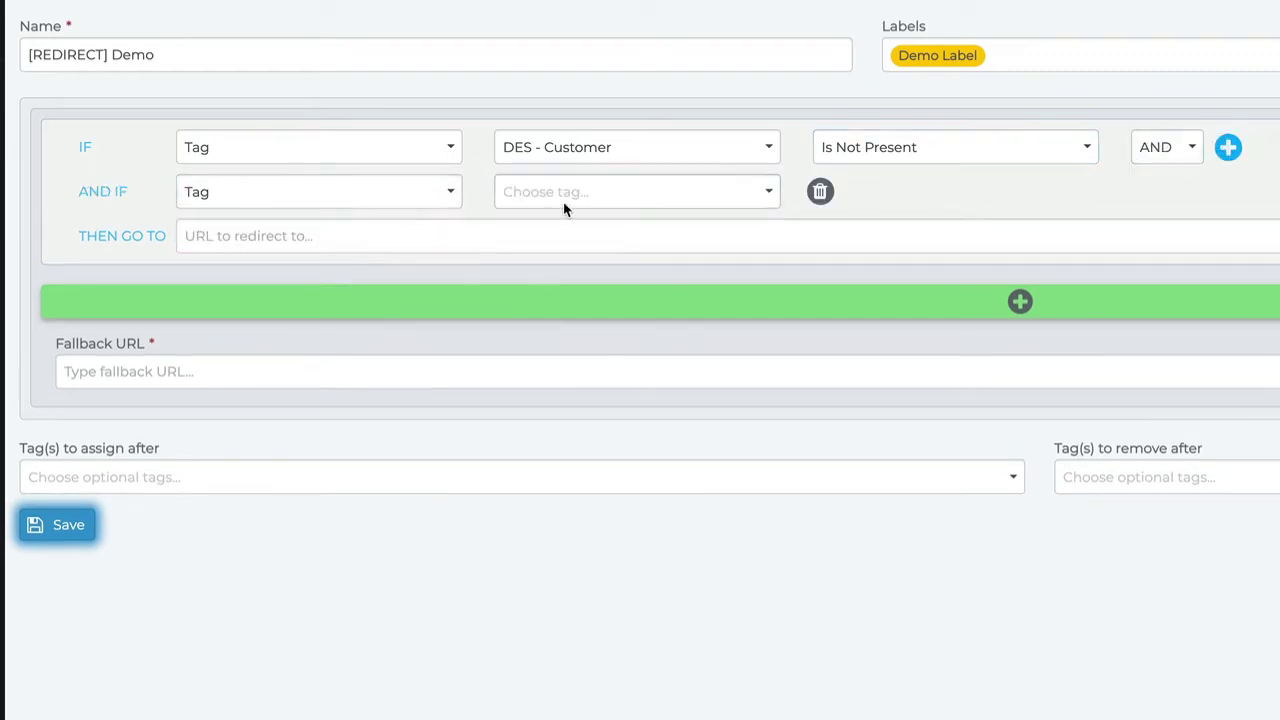
{"action": "left_click", "coordinate": [564, 203]}
{"action": "type", "text": "league -"}
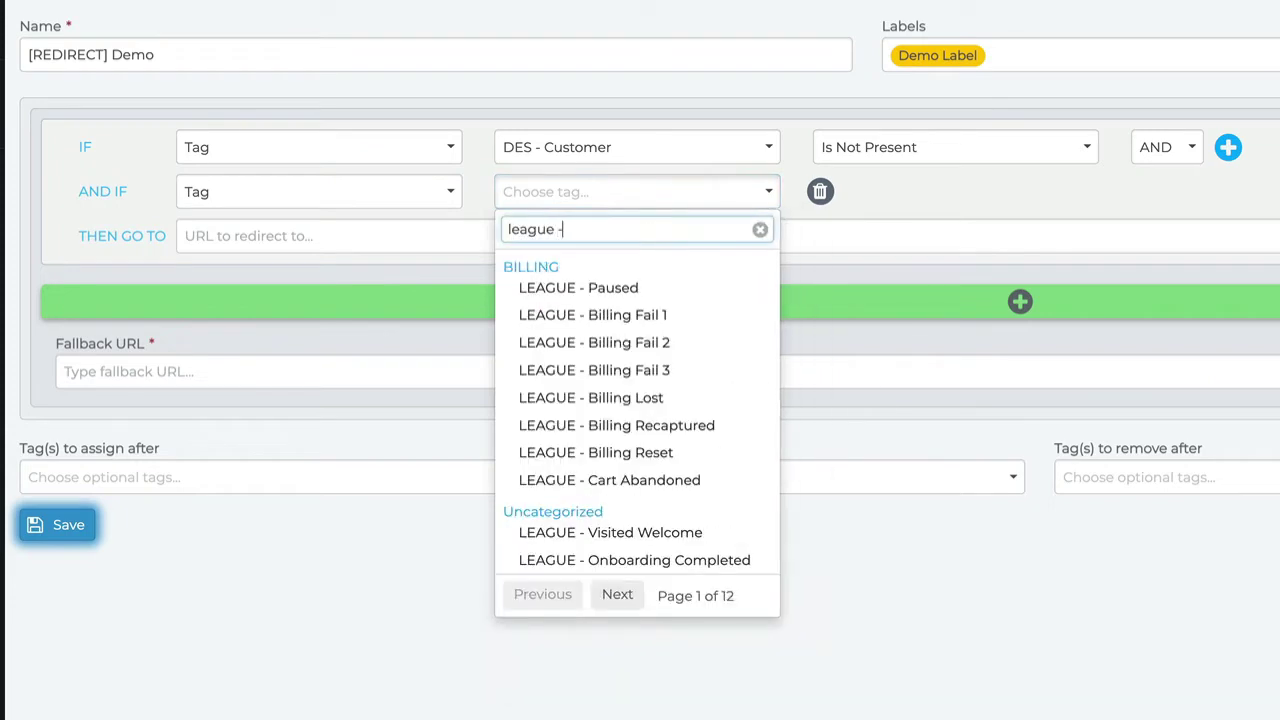
{"action": "type", "text": " mem"}
{"action": "left_click", "coordinate": [520, 287]}
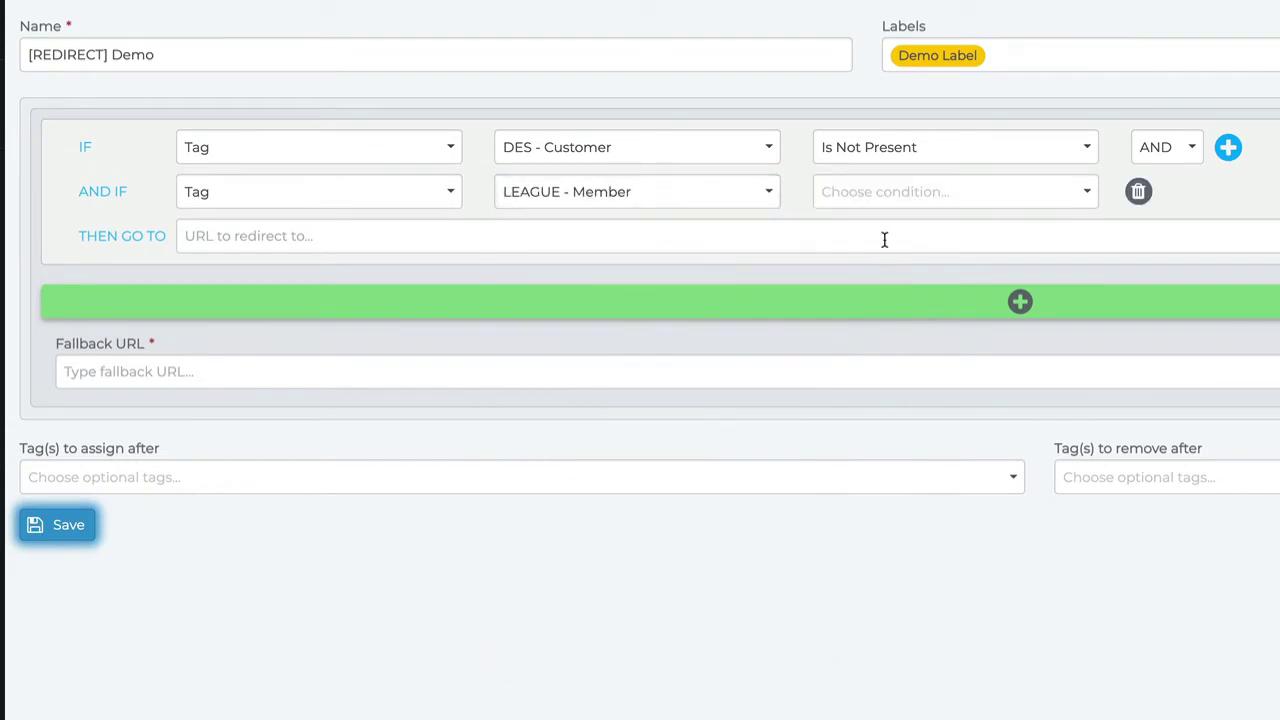
{"action": "left_click", "coordinate": [880, 191]}
{"action": "left_click", "coordinate": [882, 254]}
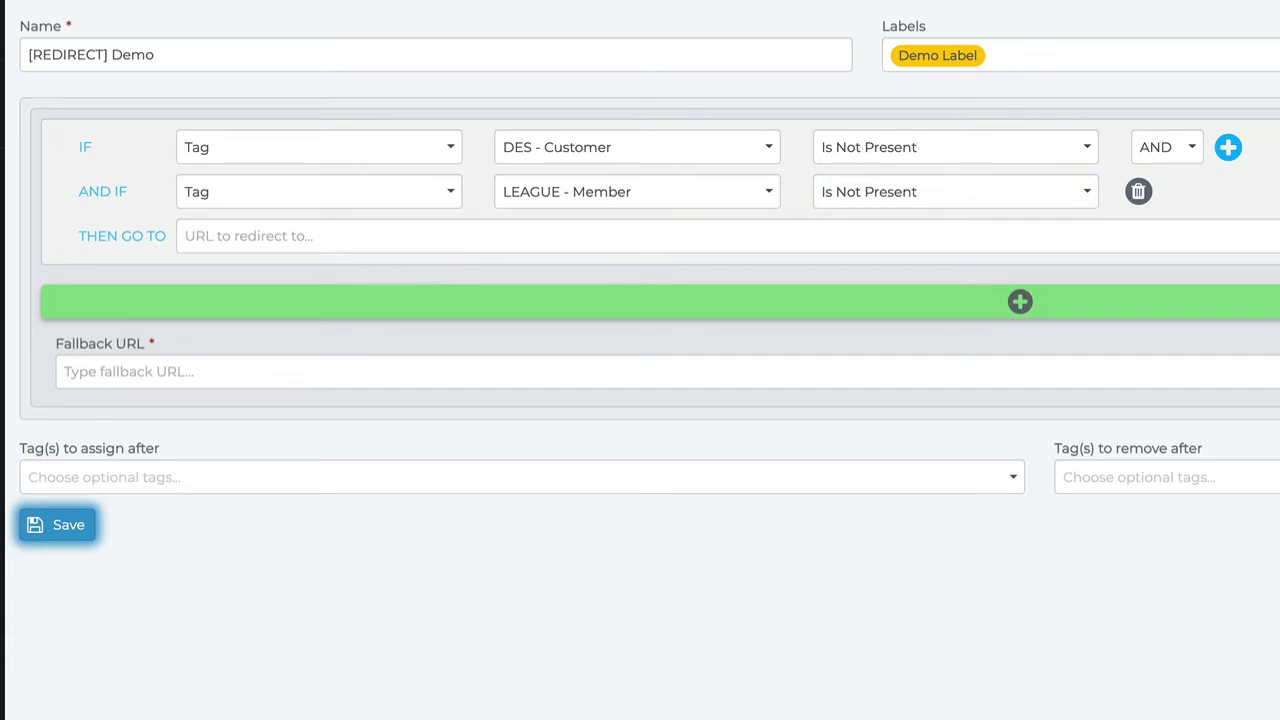
{"action": "left_click", "coordinate": [680, 233]}
{"action": "type", "text": "https://get.emailmarketingheroes.com/click-tricks-des/"}
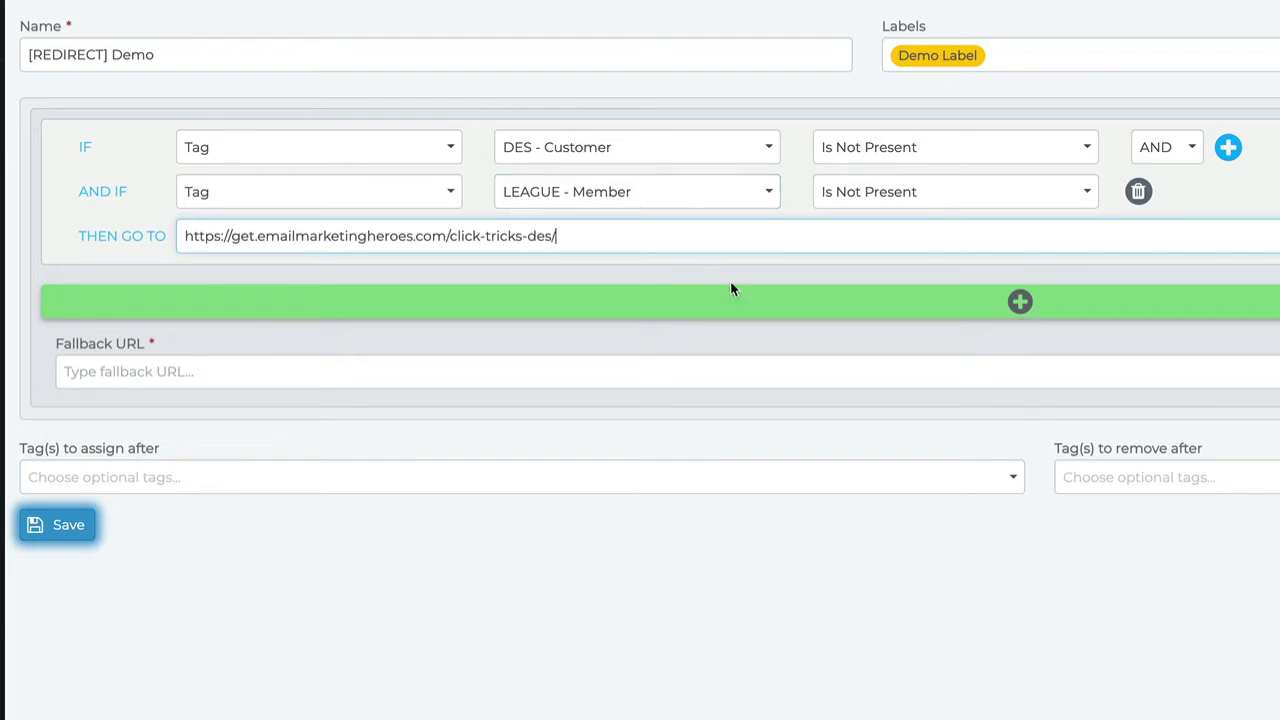
{"action": "left_click", "coordinate": [743, 305]}
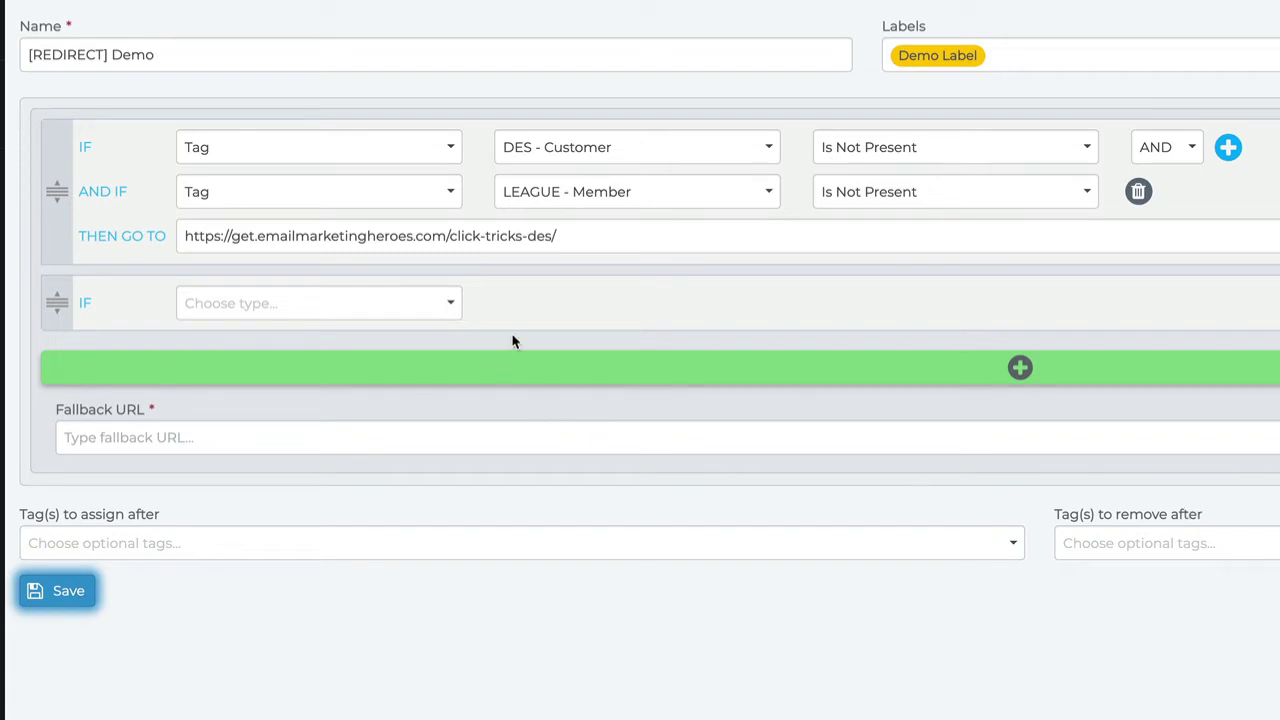
- Set the second rule's first condition to Tag DES - Customer Is Present
{"action": "left_click", "coordinate": [287, 303]}
{"action": "left_click", "coordinate": [277, 336]}
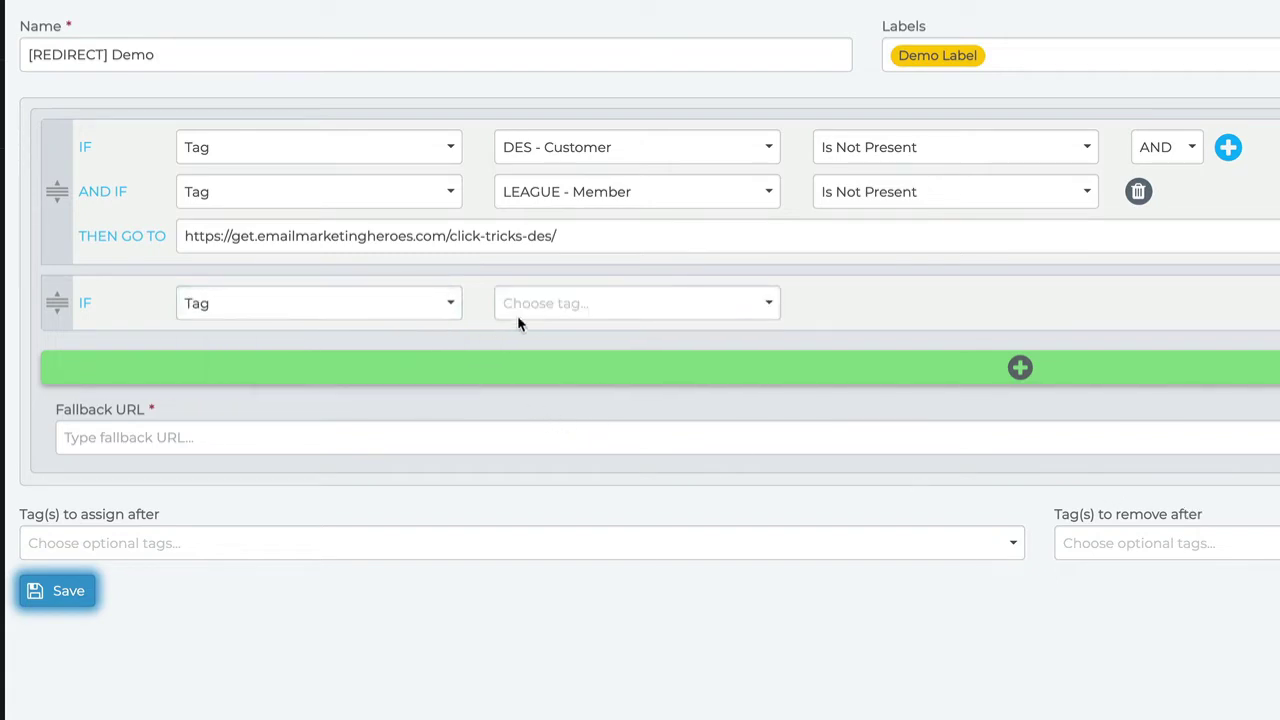
{"action": "left_click", "coordinate": [520, 310]}
{"action": "left_click", "coordinate": [548, 306]}
{"action": "type", "text": "d"}
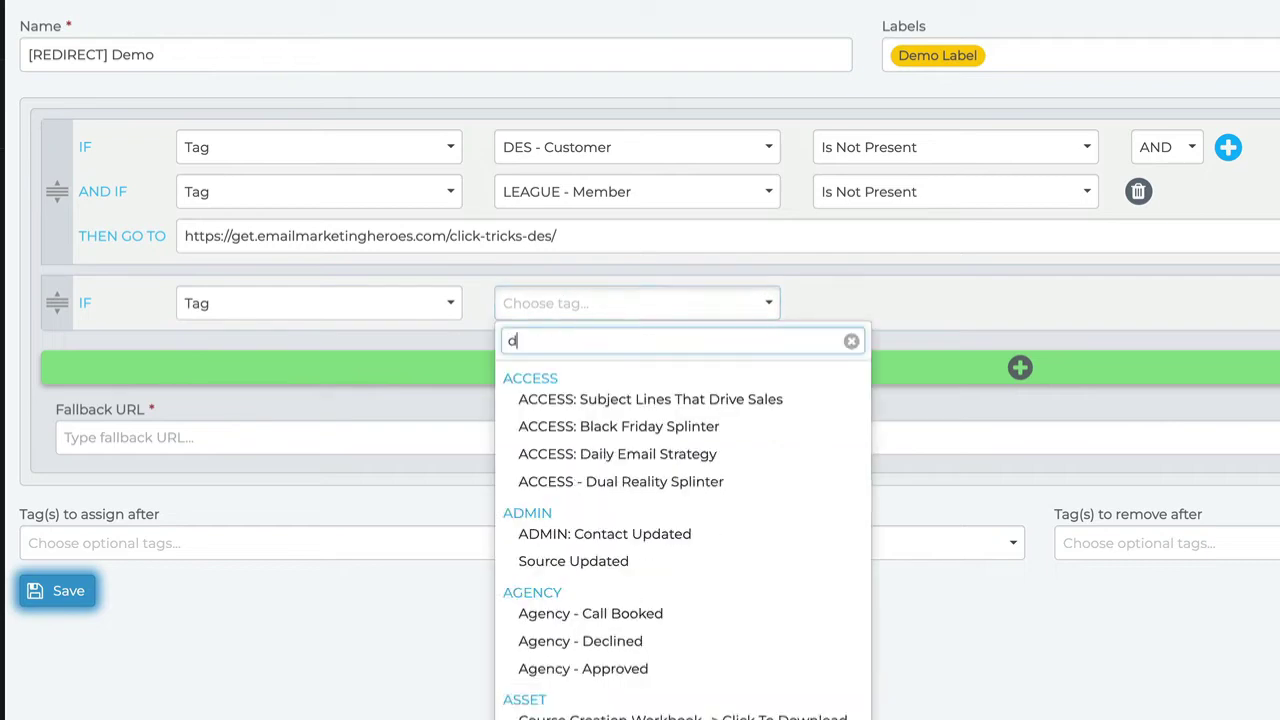
{"action": "type", "text": "es - cus"}
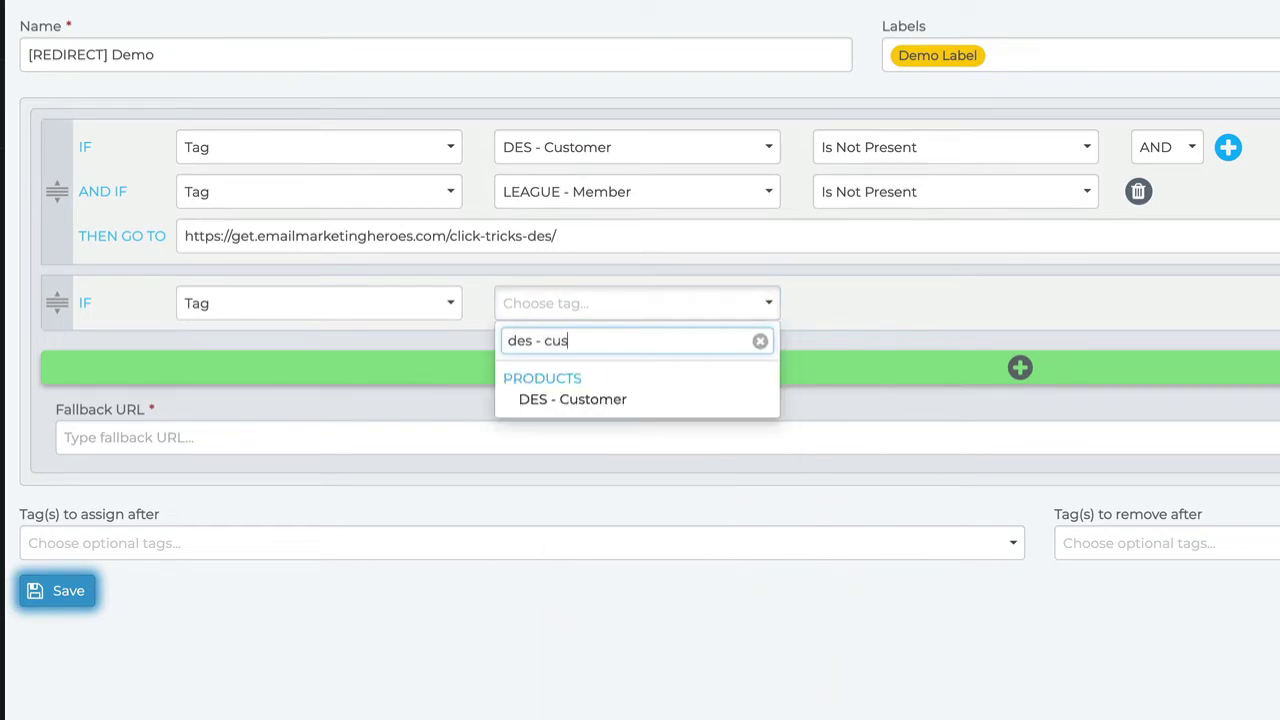
{"action": "left_click", "coordinate": [572, 399]}
{"action": "left_click", "coordinate": [886, 306]}
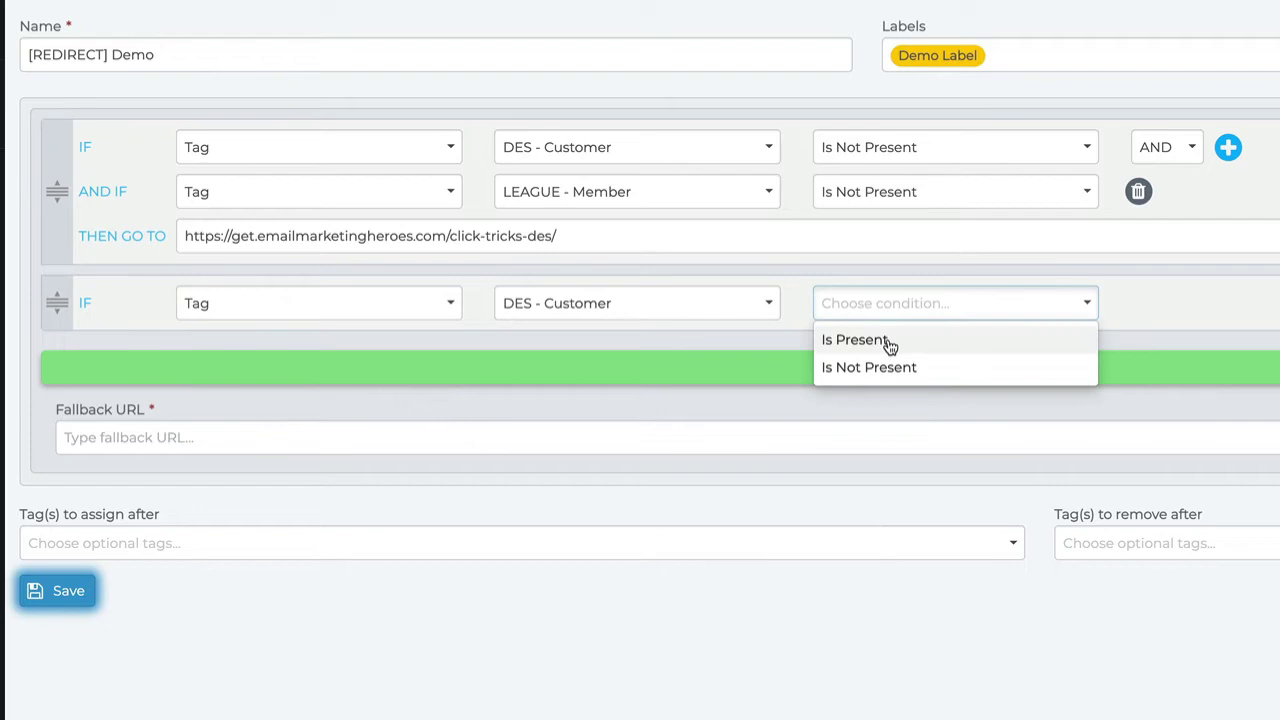
{"action": "left_click", "coordinate": [888, 343]}
- Add AND Tag LEAGUE - Member Is Not Present, with the click-tricks-league URL as destination
{"action": "left_click", "coordinate": [1140, 303]}
{"action": "left_click", "coordinate": [380, 348]}
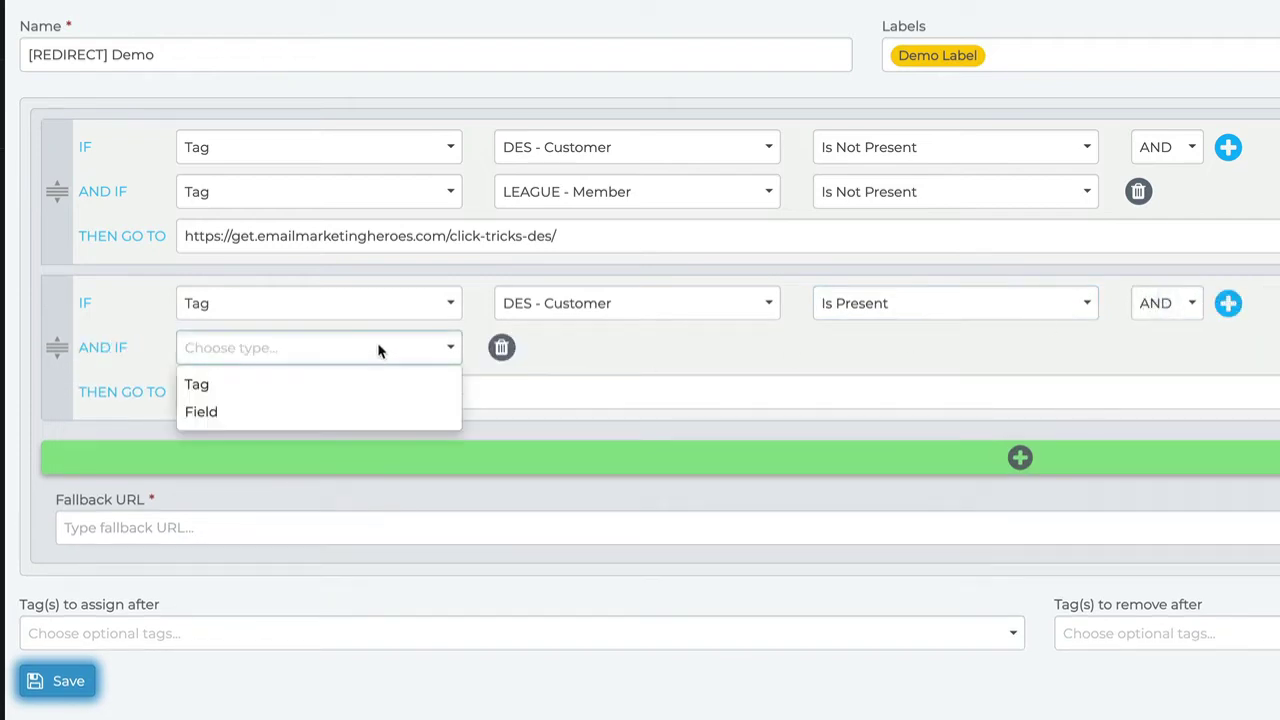
{"action": "left_click", "coordinate": [314, 384]}
{"action": "left_click", "coordinate": [545, 350]}
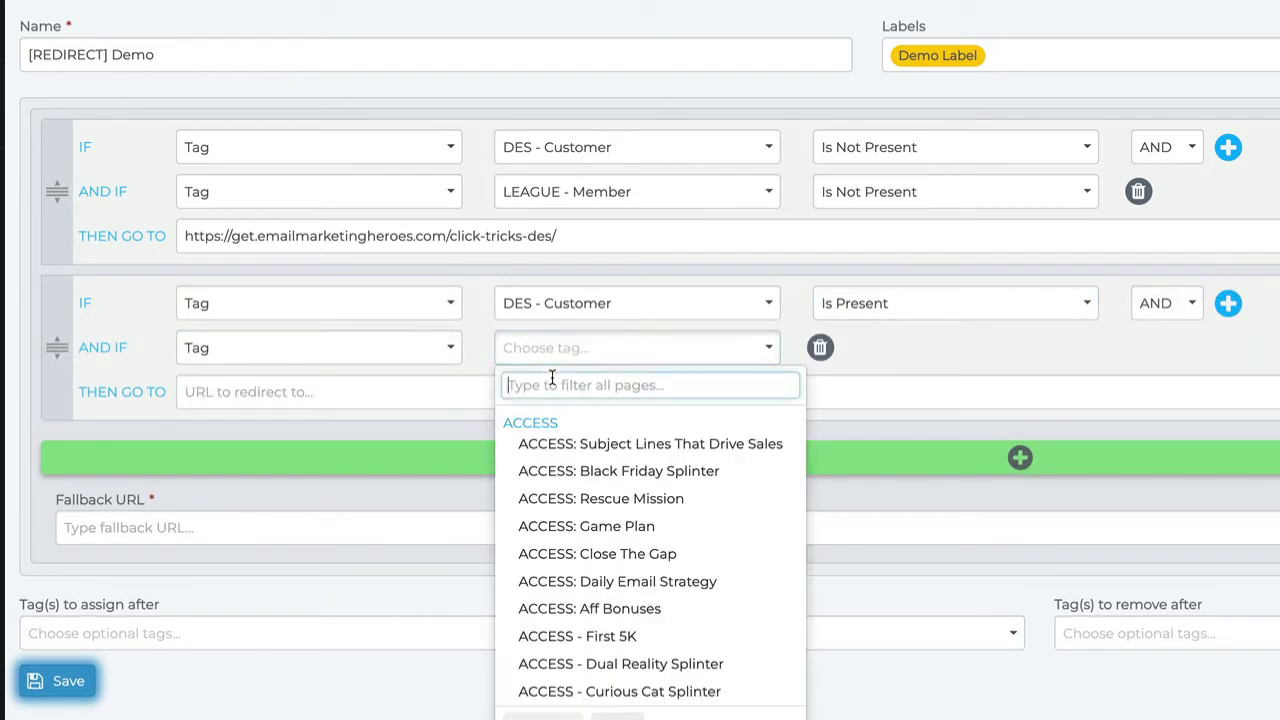
{"action": "type", "text": "league - mem"}
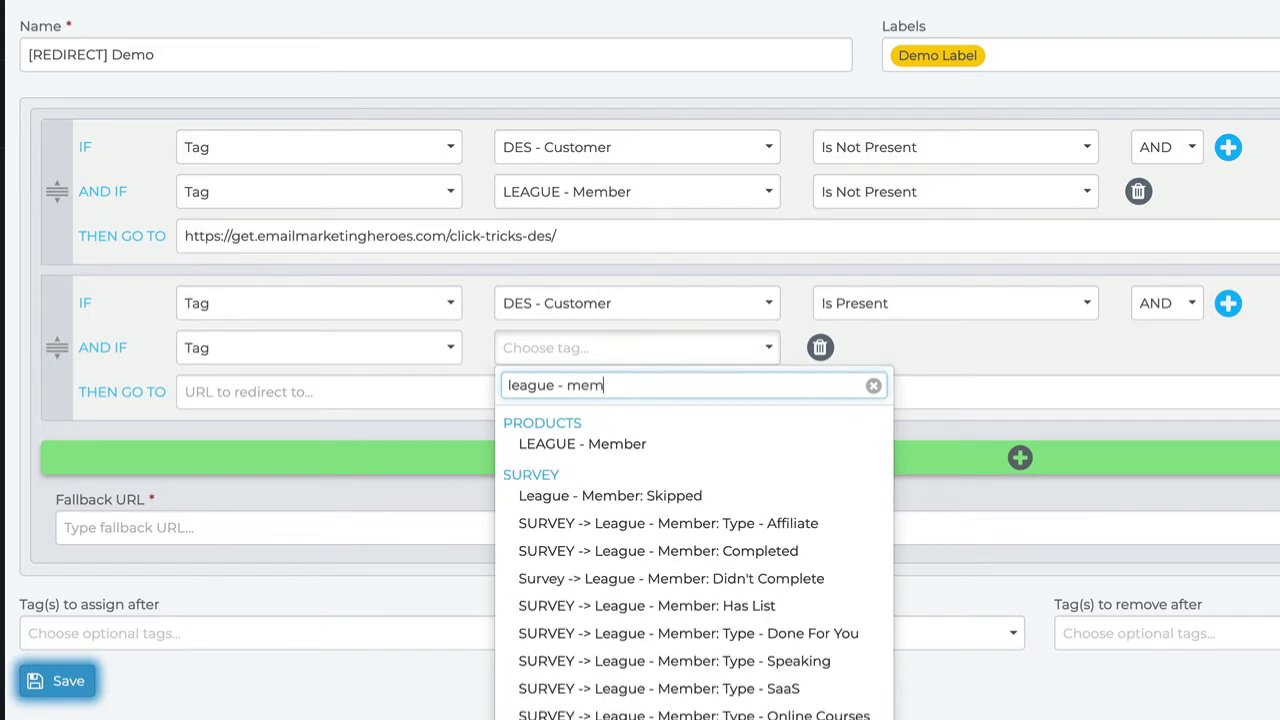
{"action": "type", "text": "b"}
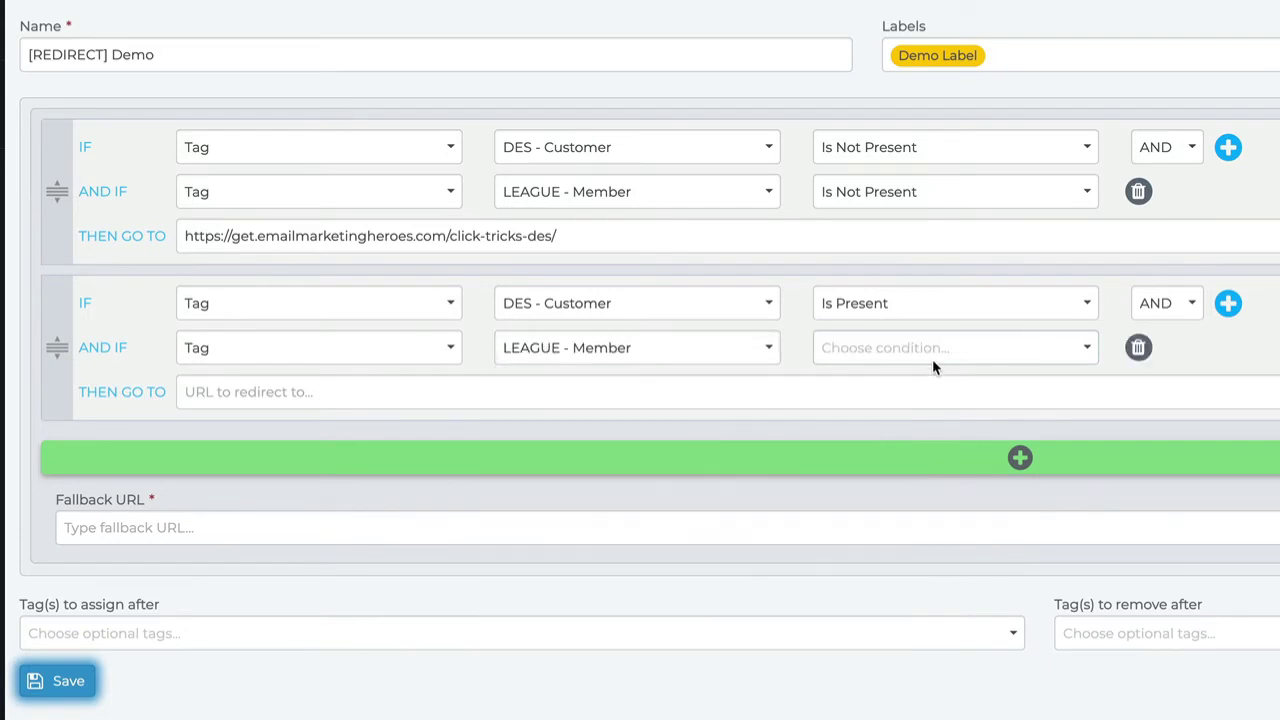
{"action": "left_click", "coordinate": [932, 361]}
{"action": "left_click", "coordinate": [917, 410]}
{"action": "left_click", "coordinate": [264, 391]}
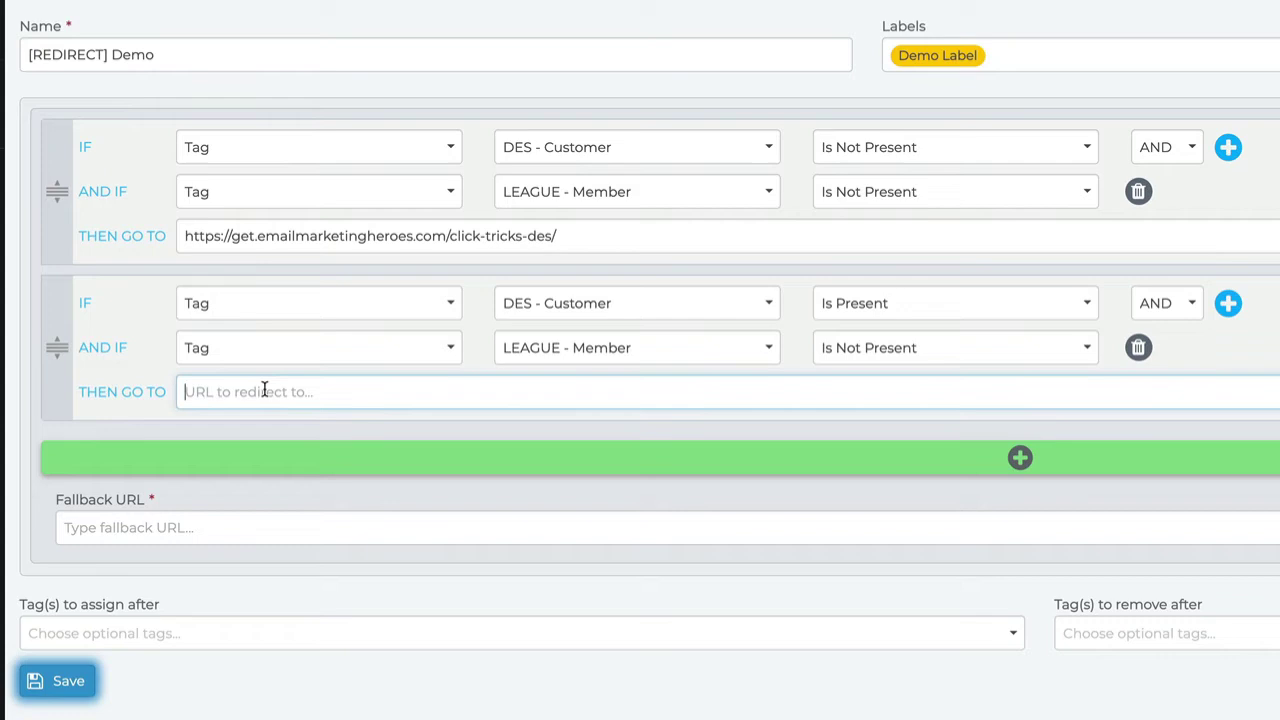
{"action": "type", "text": "https://get.emailmarketingheroes.com/click-tricks-league/"}
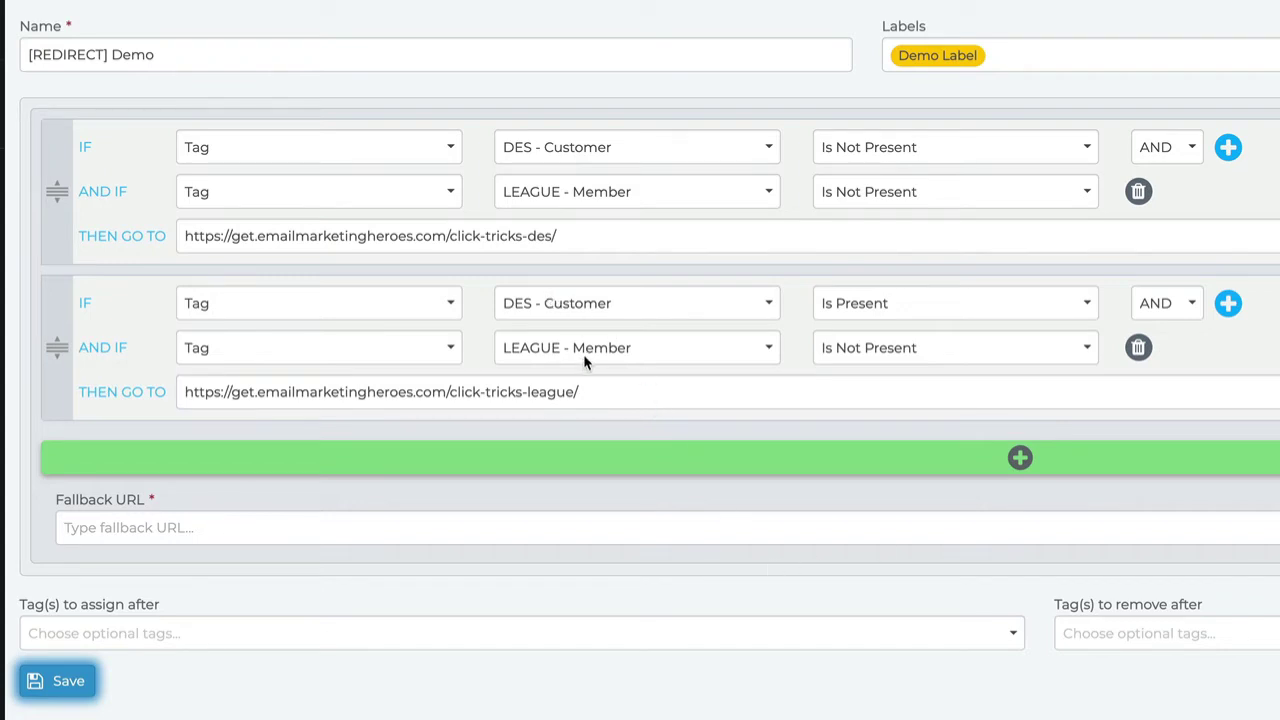
- Add a third rule with the condition Tag DES - Customer Is Present
{"action": "left_click", "coordinate": [629, 465]}
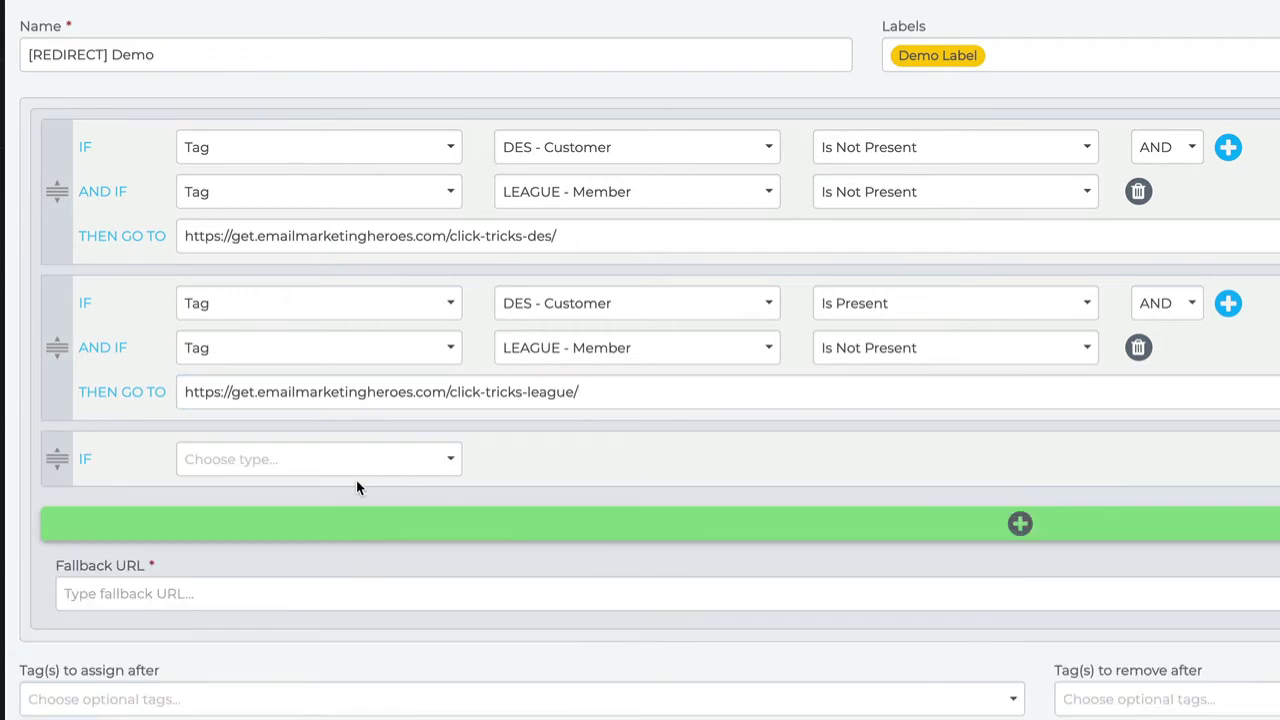
{"action": "left_click", "coordinate": [320, 459]}
{"action": "left_click", "coordinate": [295, 491]}
{"action": "left_click", "coordinate": [540, 459]}
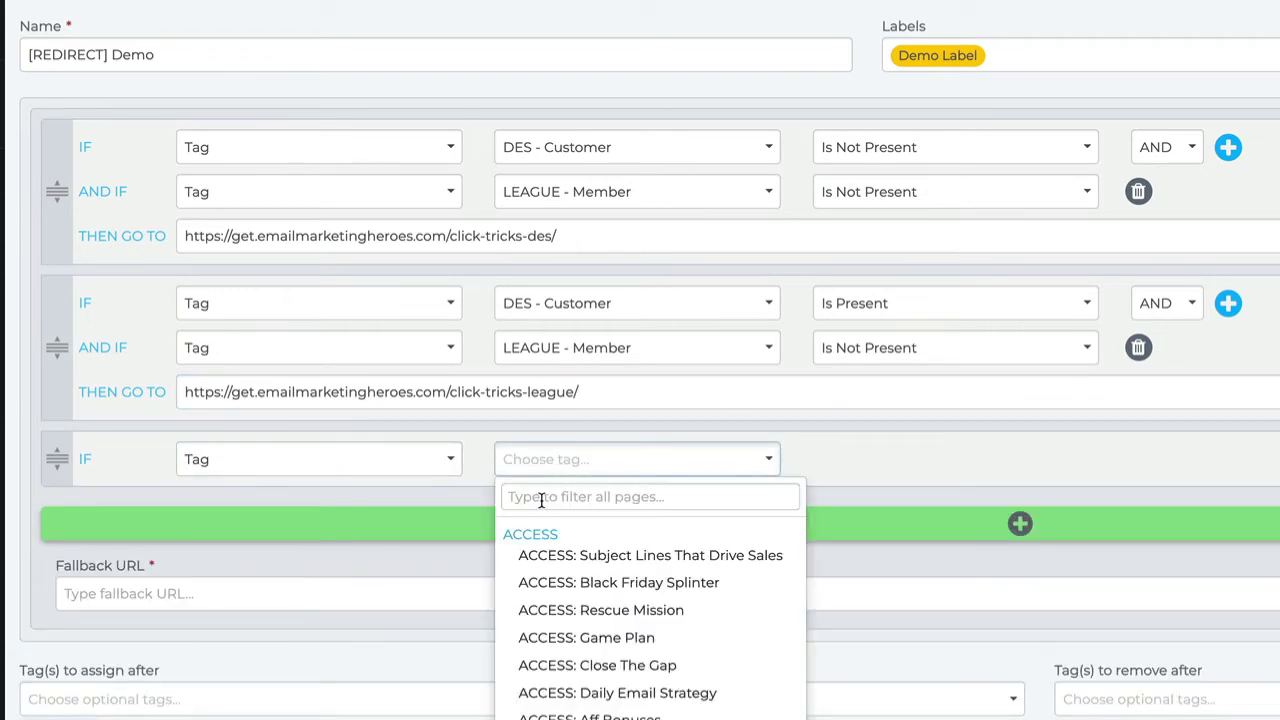
{"action": "type", "text": "desm"}
{"action": "key", "text": "BackSpace"}
{"action": "type", "text": "- c"}
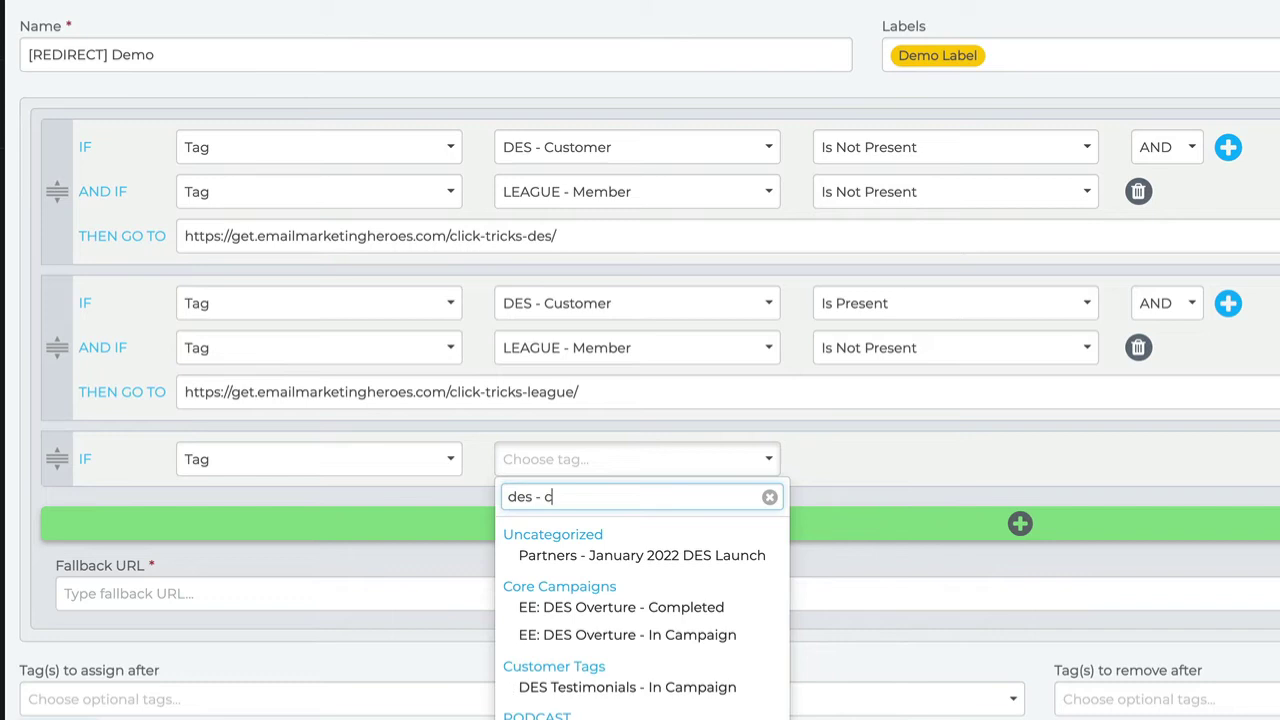
{"action": "type", "text": "us"}
{"action": "left_click", "coordinate": [606, 556]}
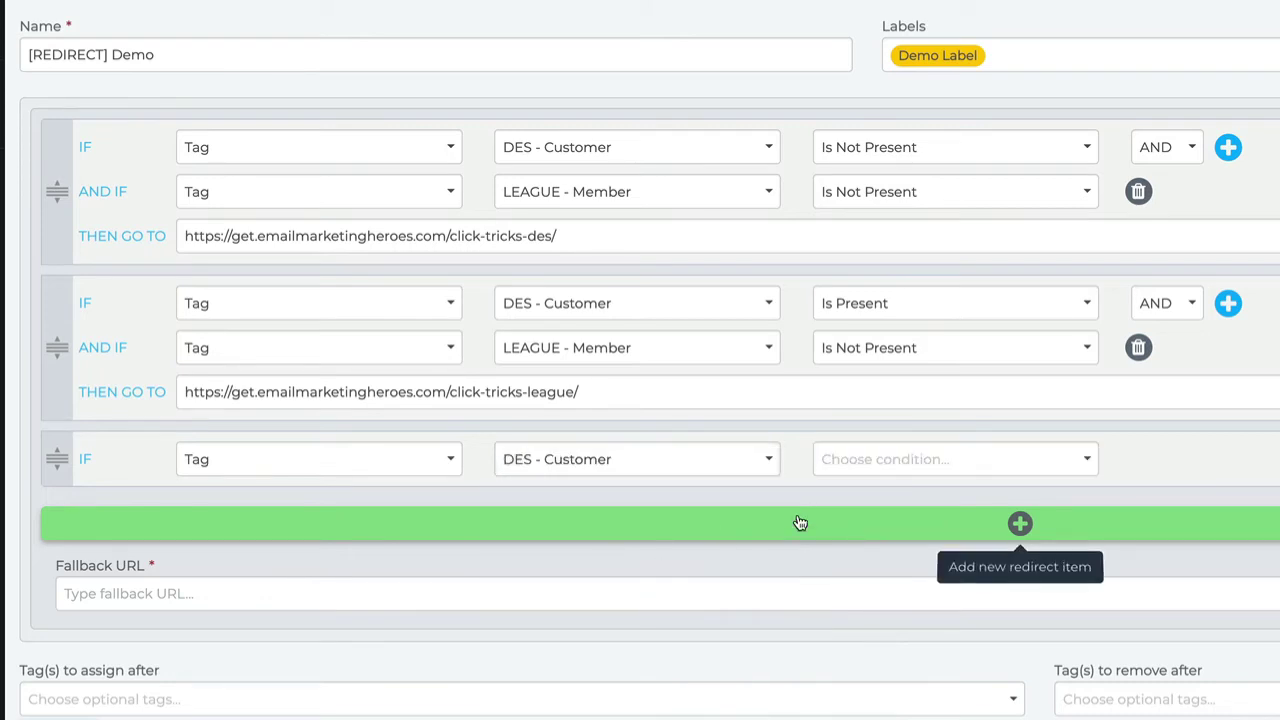
{"action": "left_click", "coordinate": [870, 459]}
{"action": "left_click", "coordinate": [873, 497]}
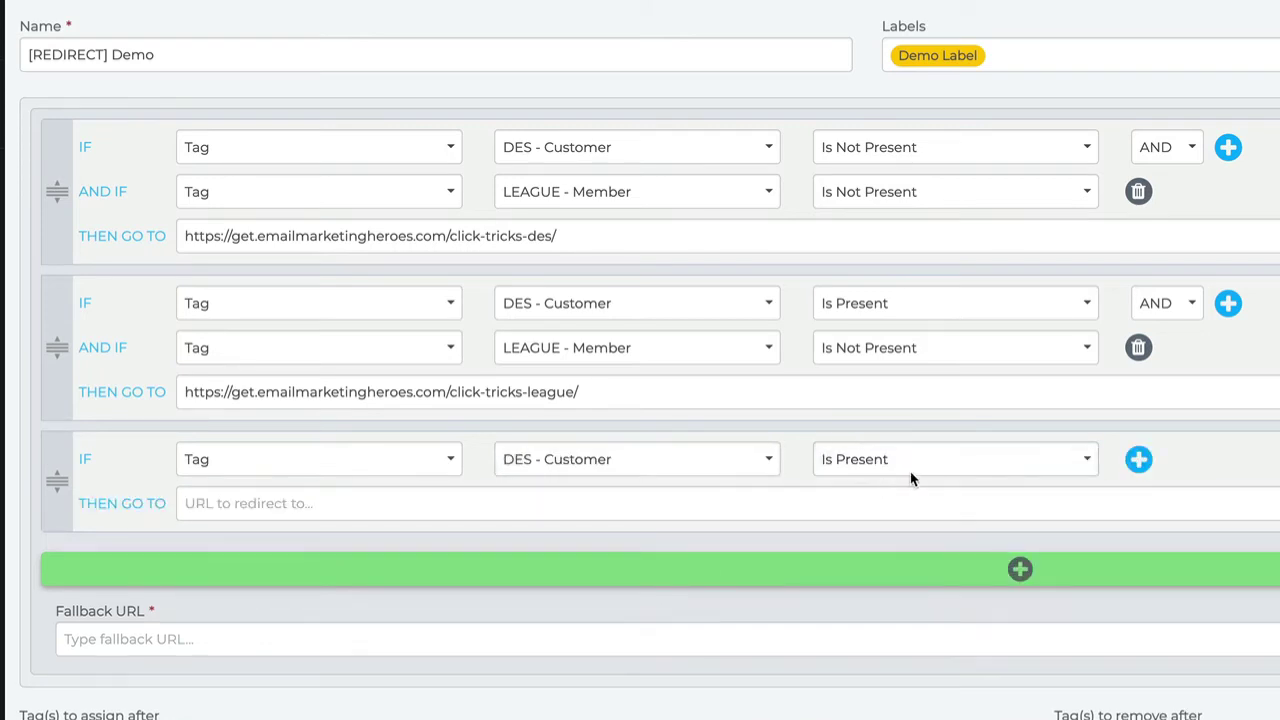
- Add OR Tag LEAGUE - Member Is Present, with the click-tricks-ty URL as destination
{"action": "left_click", "coordinate": [1139, 459]}
{"action": "left_click", "coordinate": [1160, 458]}
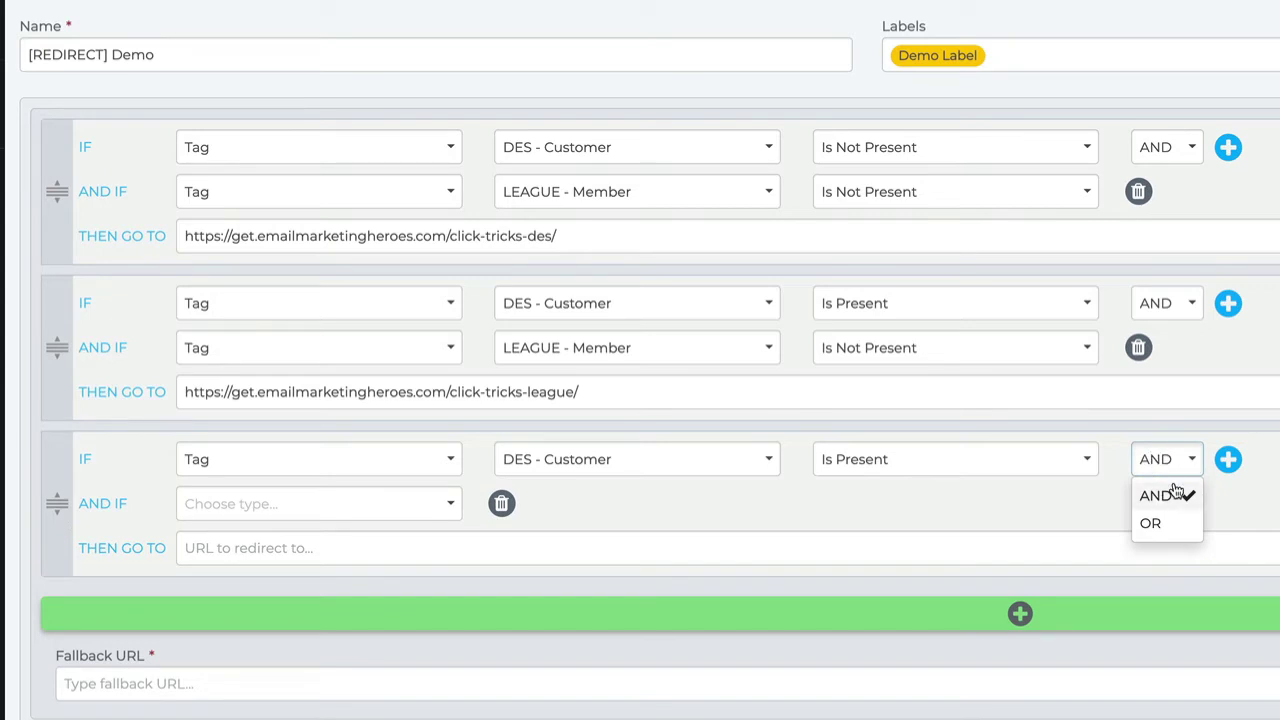
{"action": "left_click", "coordinate": [1155, 521]}
{"action": "left_click", "coordinate": [262, 505]}
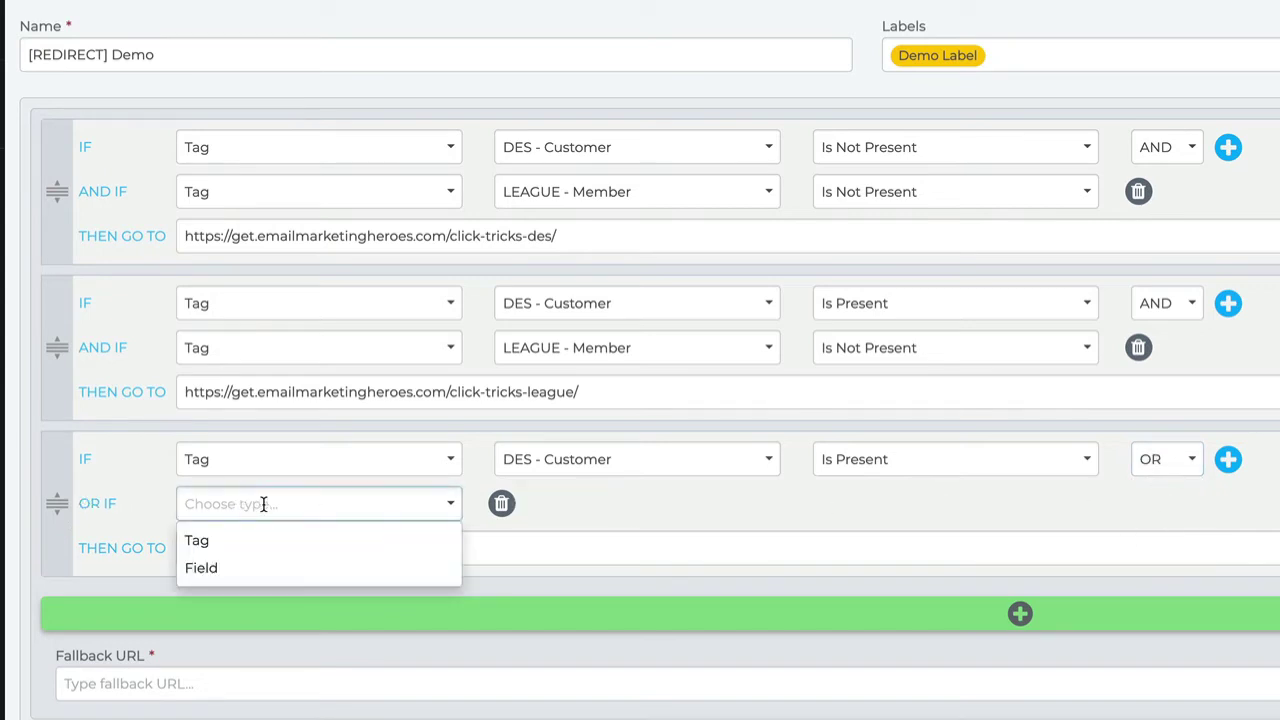
{"action": "left_click", "coordinate": [245, 540]}
{"action": "left_click", "coordinate": [532, 510]}
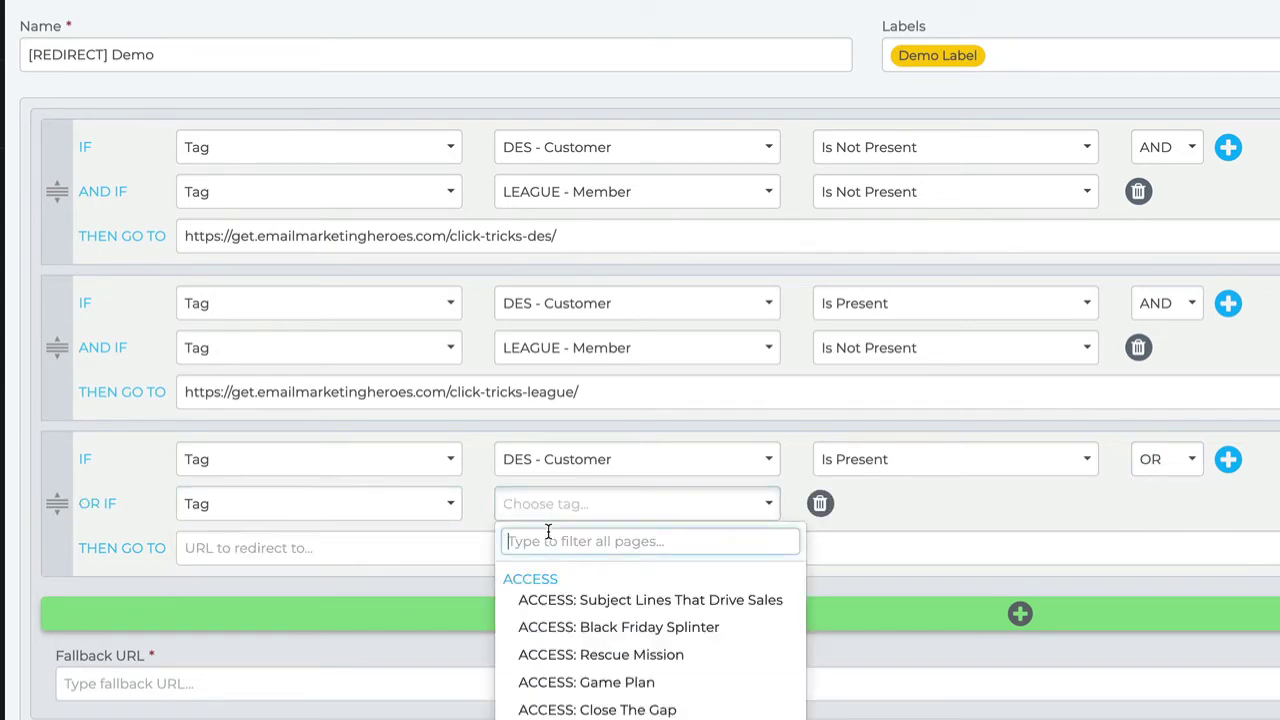
{"action": "type", "text": "league - memb"}
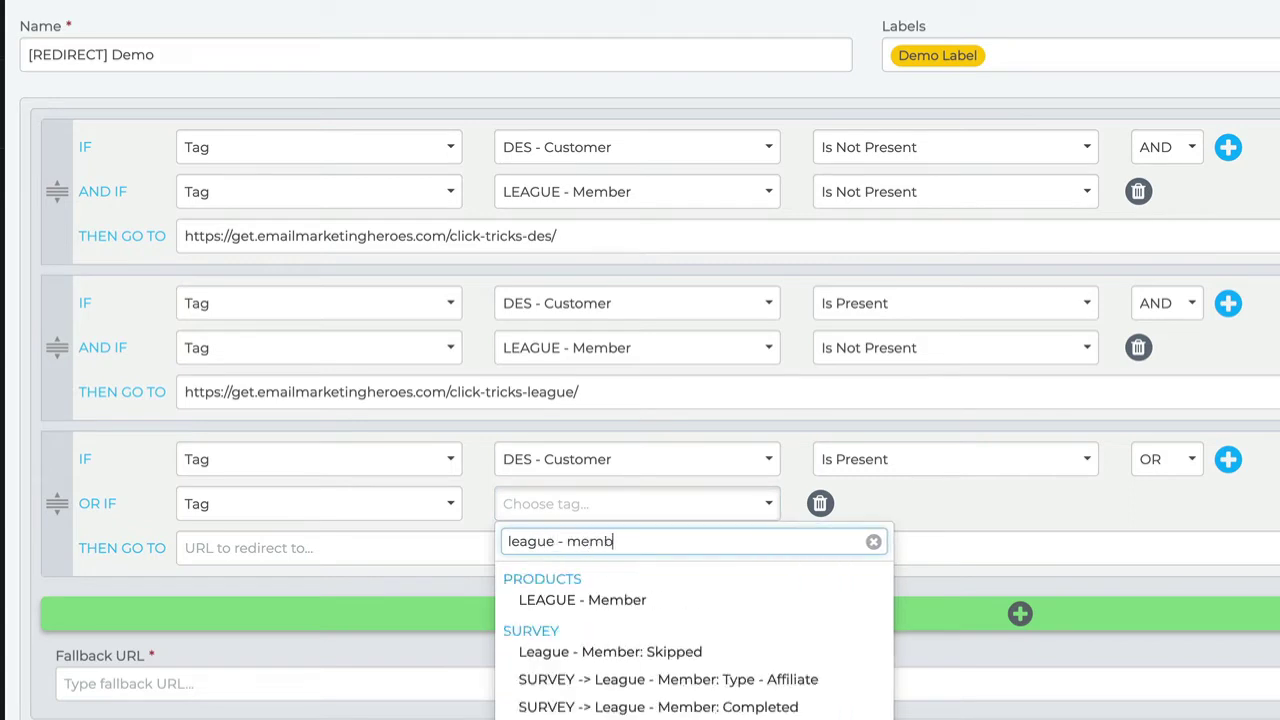
{"action": "left_click", "coordinate": [550, 599]}
{"action": "left_click", "coordinate": [885, 504]}
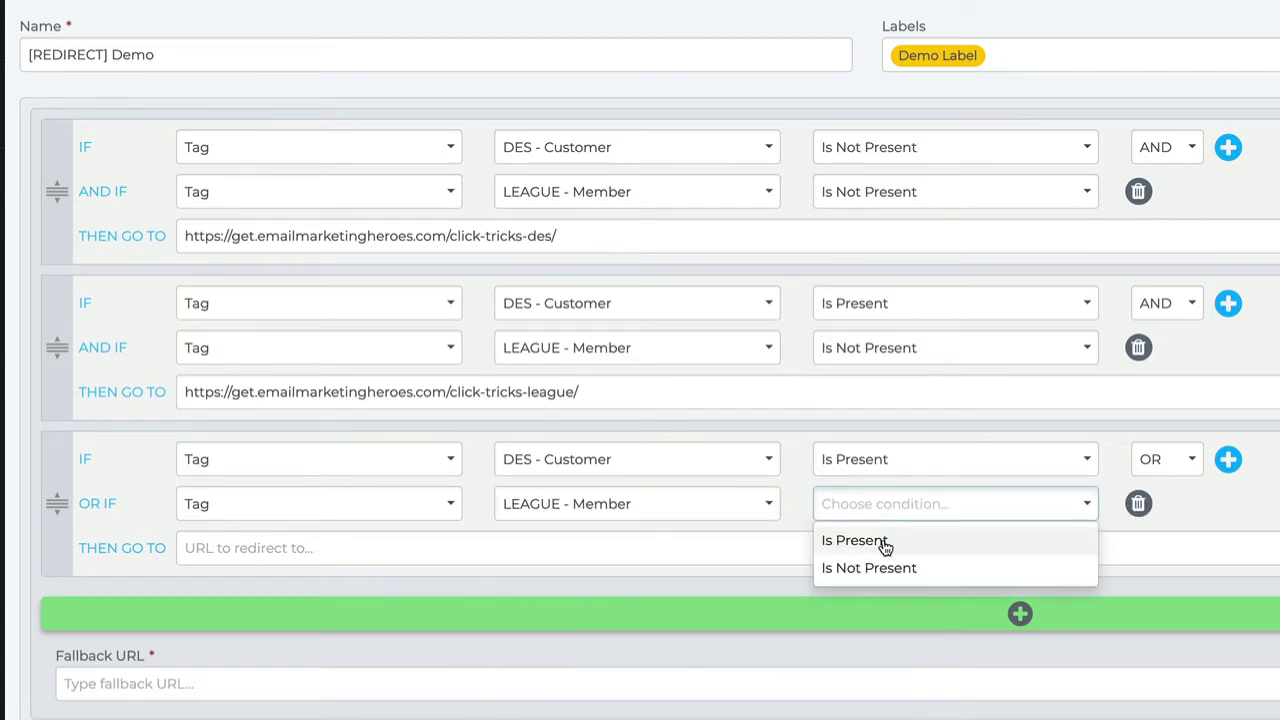
{"action": "left_click", "coordinate": [886, 540]}
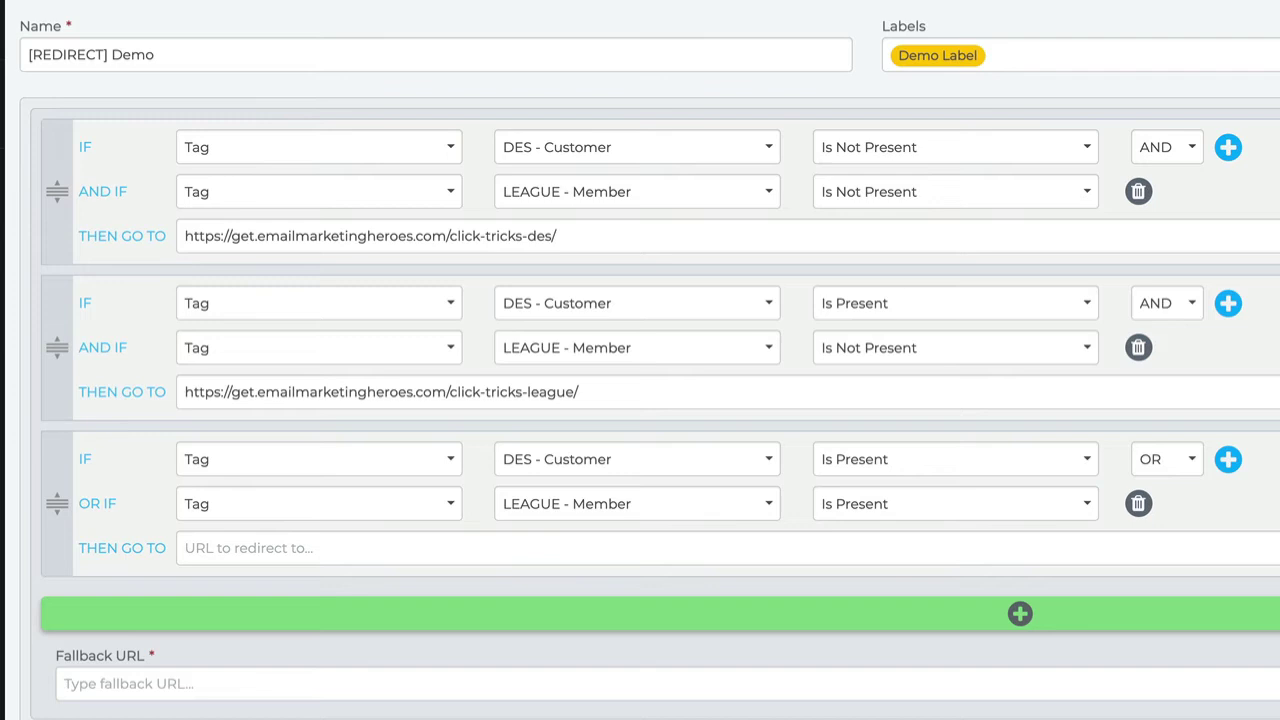
{"action": "left_click", "coordinate": [393, 547]}
{"action": "type", "text": "https://get.emailmarketingheroes.com/click-tricks-ty/"}
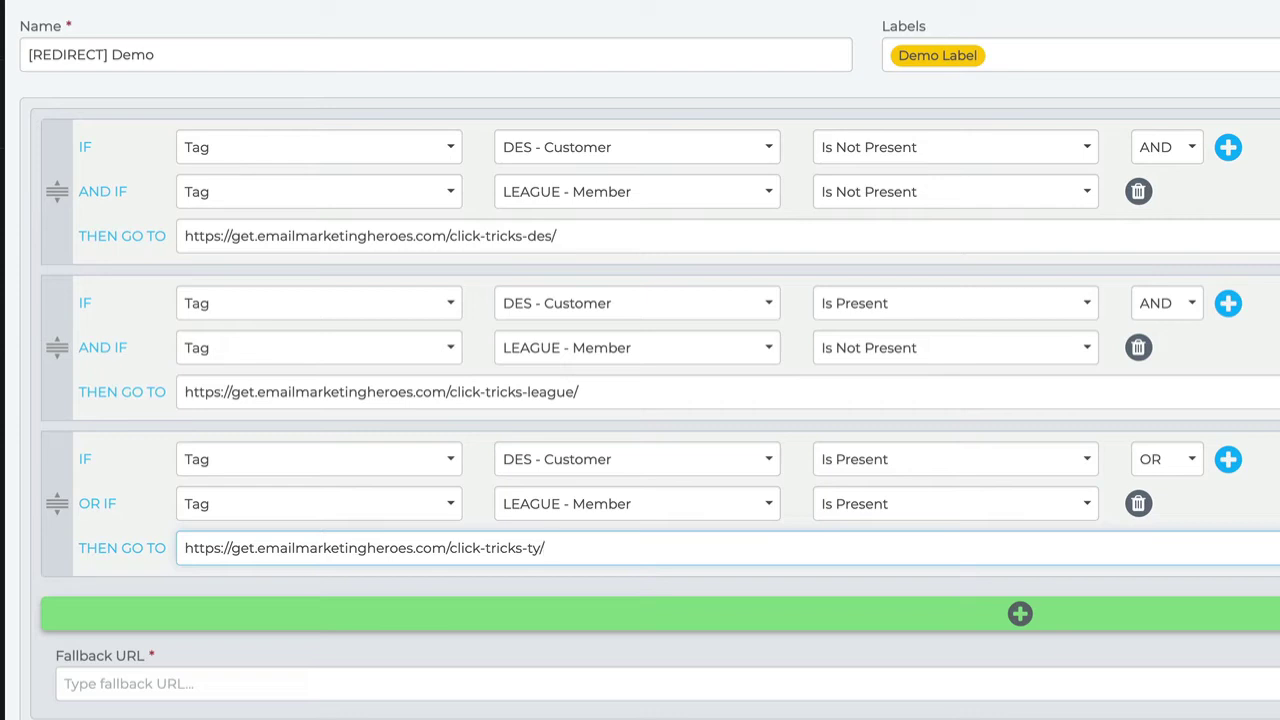
{"action": "left_click", "coordinate": [652, 283]}
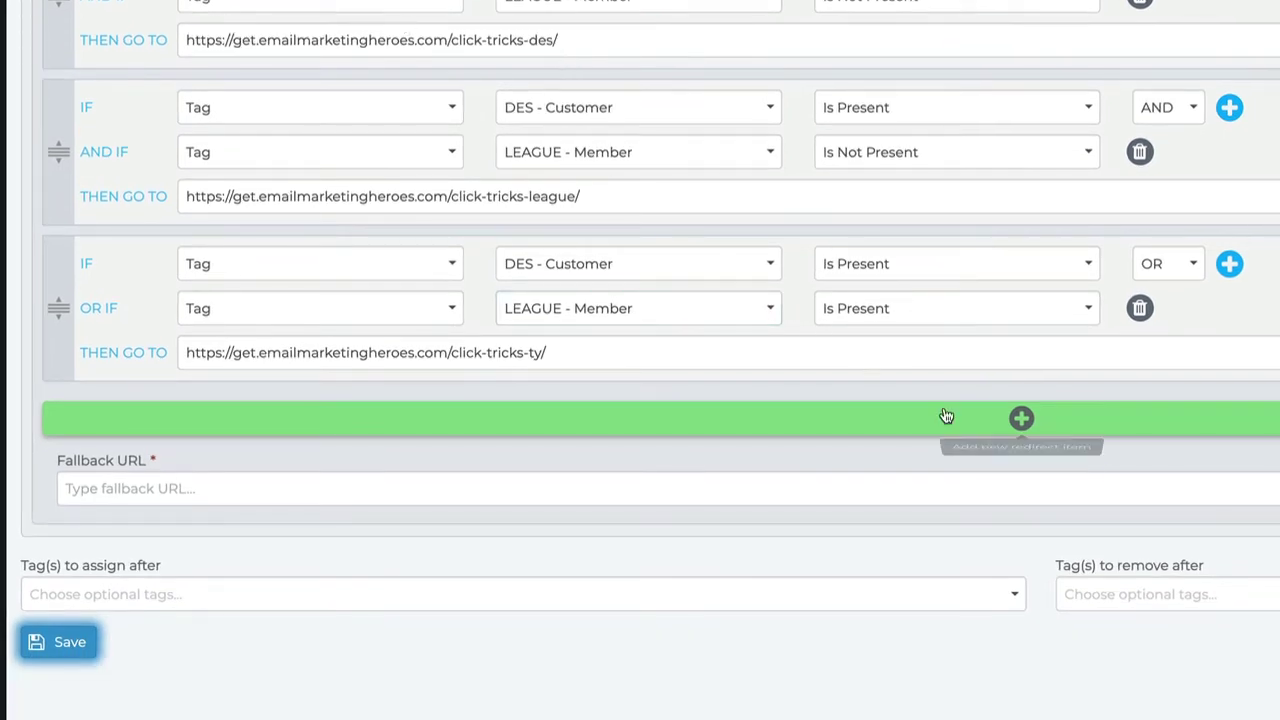
{"action": "left_click", "coordinate": [977, 420]}
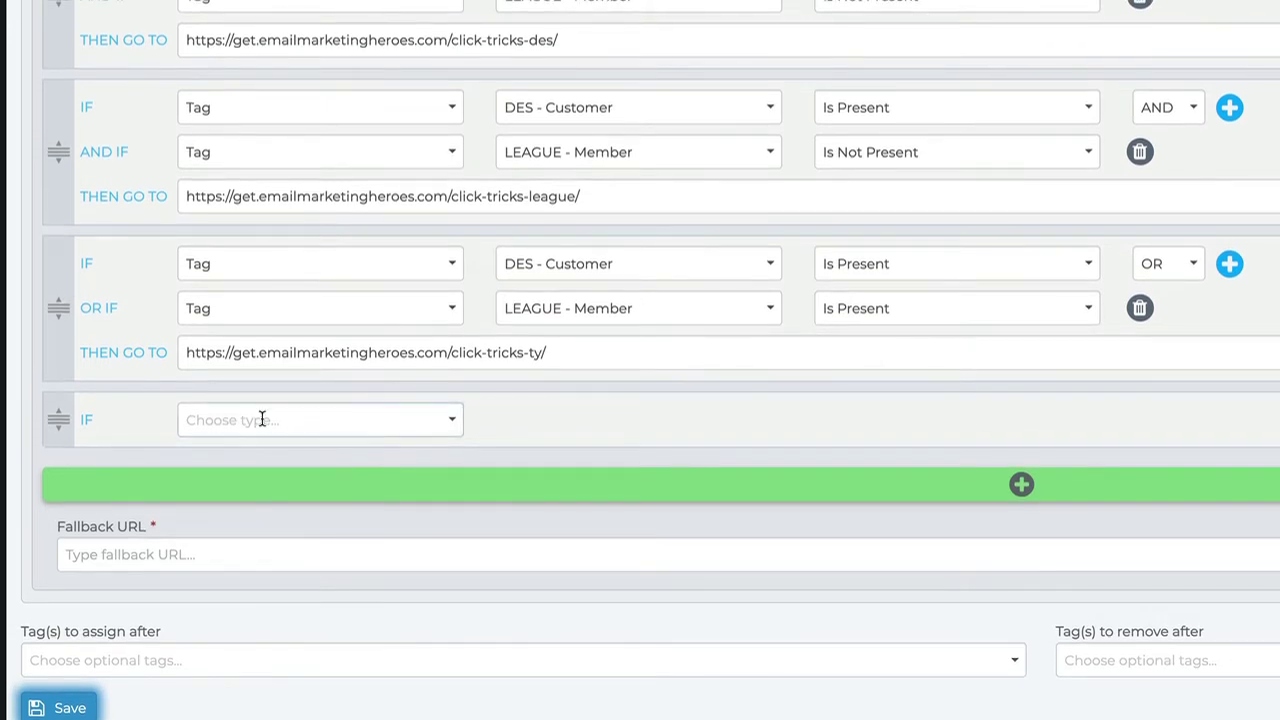
{"action": "left_click", "coordinate": [263, 417]}
{"action": "left_click", "coordinate": [250, 480]}
{"action": "left_click", "coordinate": [510, 415]}
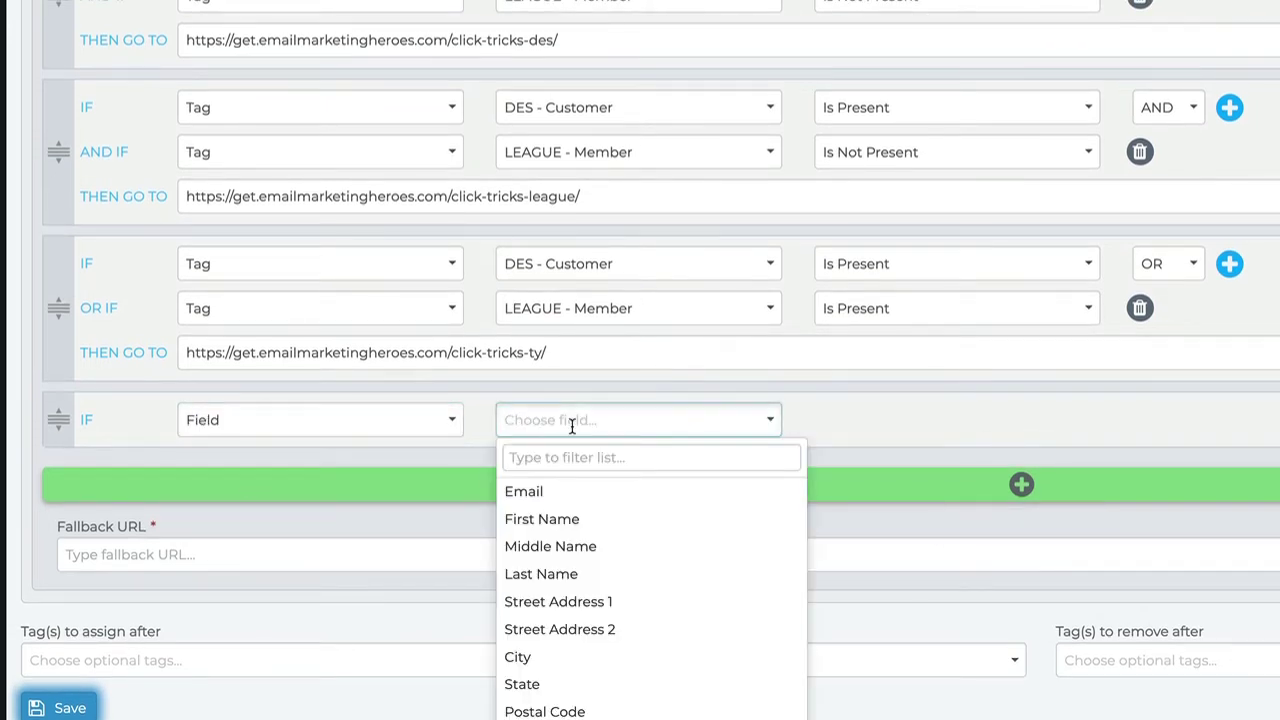
{"action": "type", "text": "em pl"}
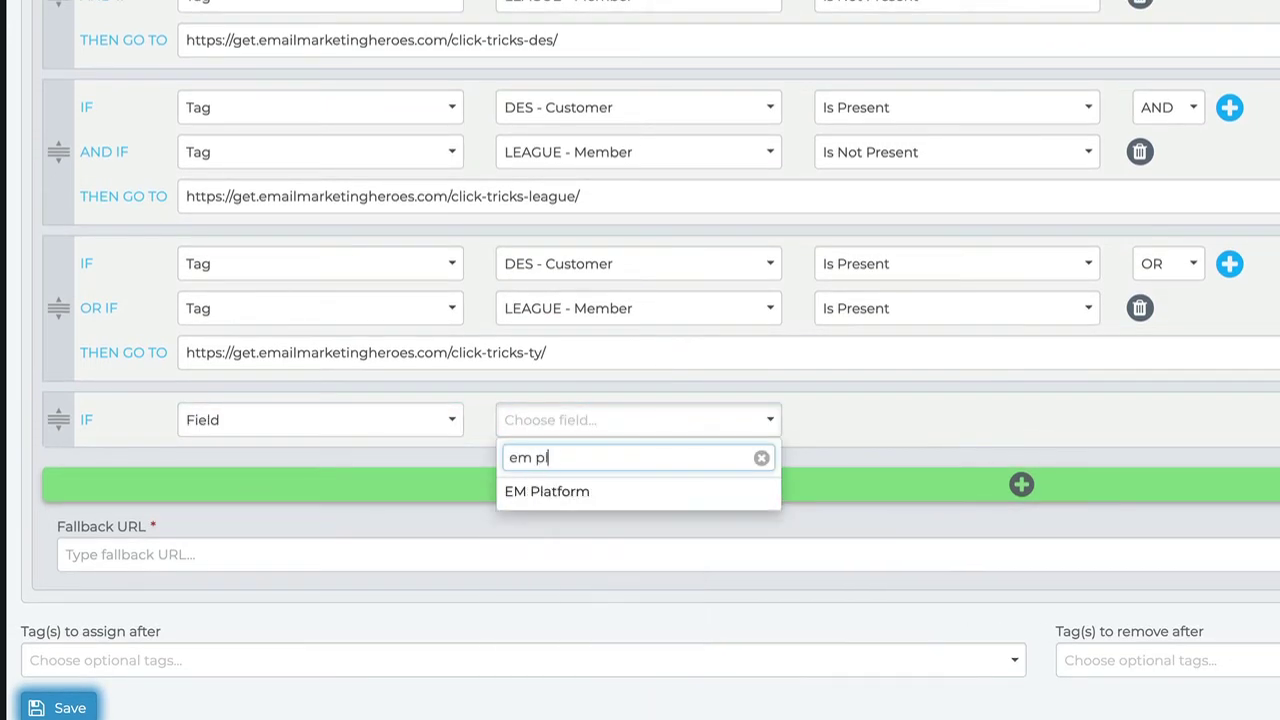
{"action": "type", "text": "a"}
{"action": "left_click", "coordinate": [566, 487]}
{"action": "left_click", "coordinate": [853, 418]}
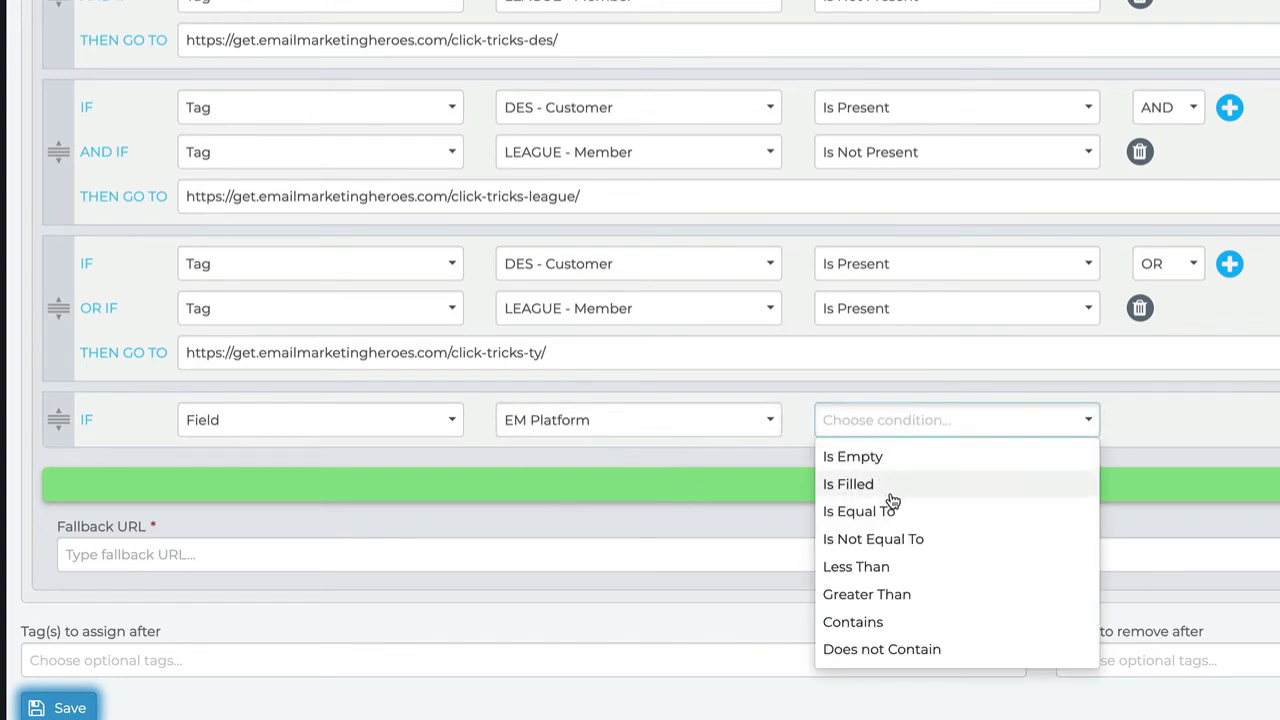
{"action": "left_click", "coordinate": [855, 511]}
{"action": "left_click", "coordinate": [1200, 418]}
{"action": "type", "text": "Ac"}
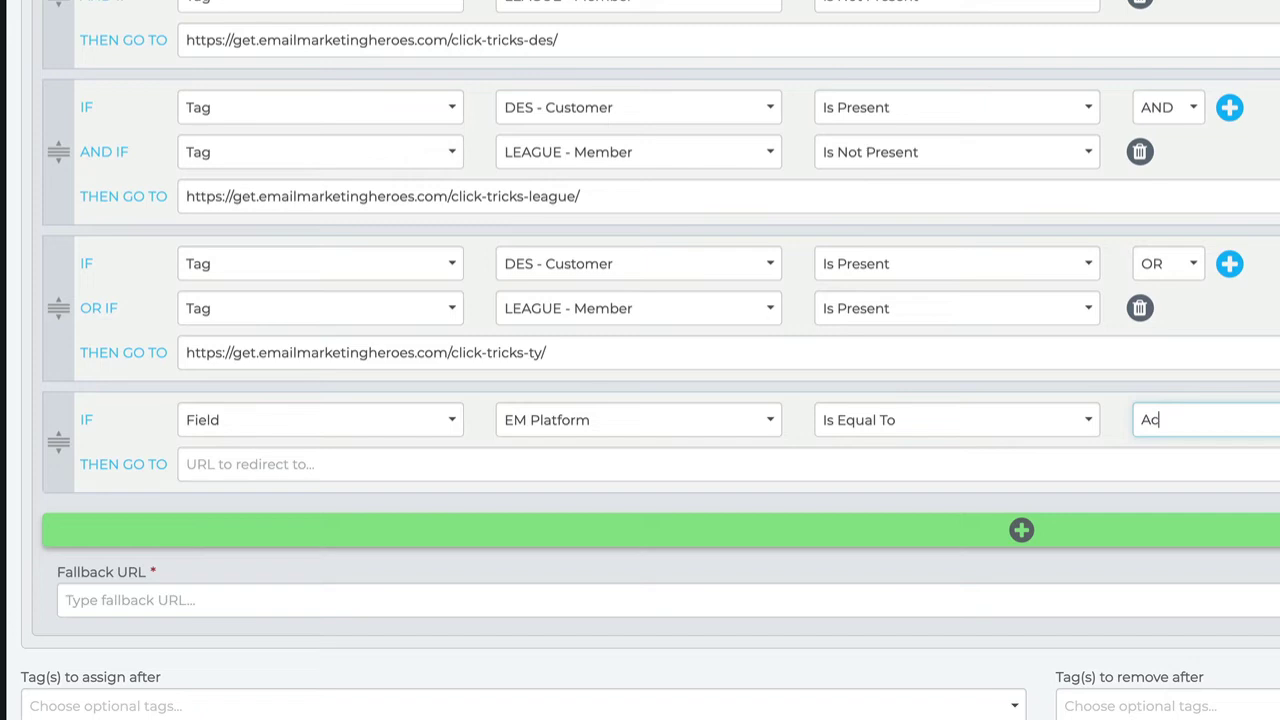
{"action": "type", "text": "tiveCampaign"}
{"action": "key", "text": "Tab"}
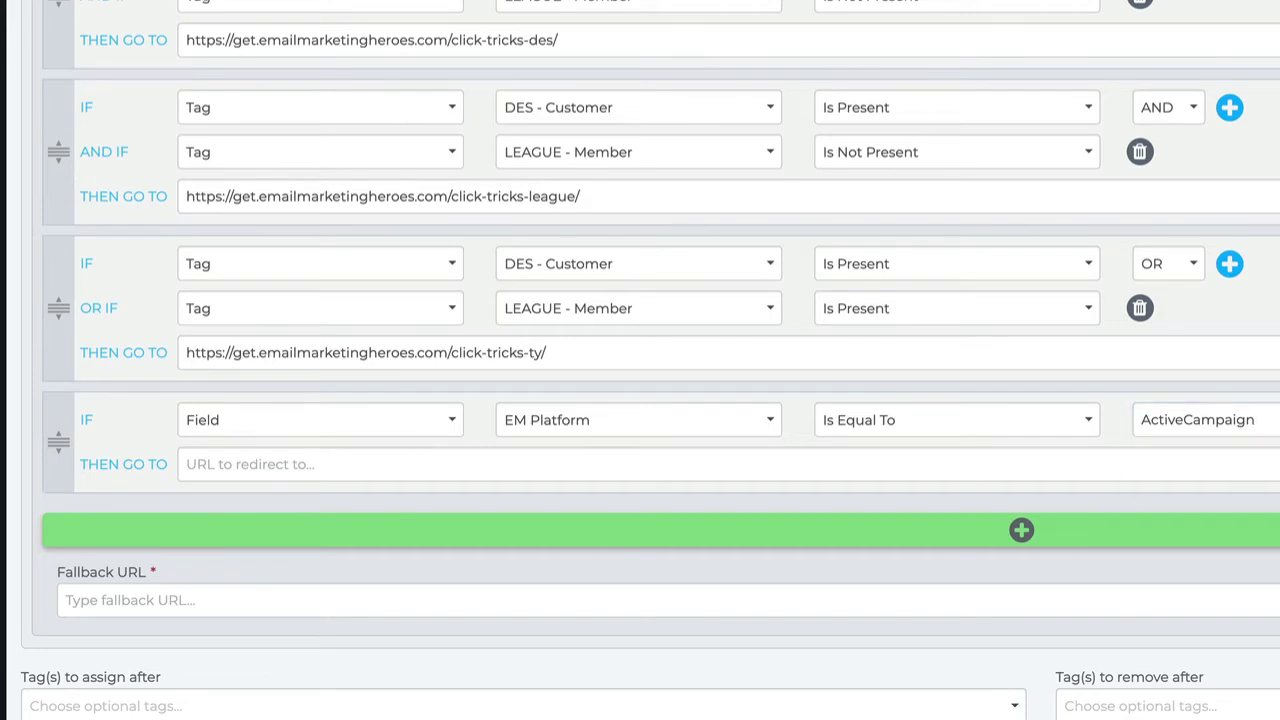
{"action": "left_click", "coordinate": [1272, 420]}
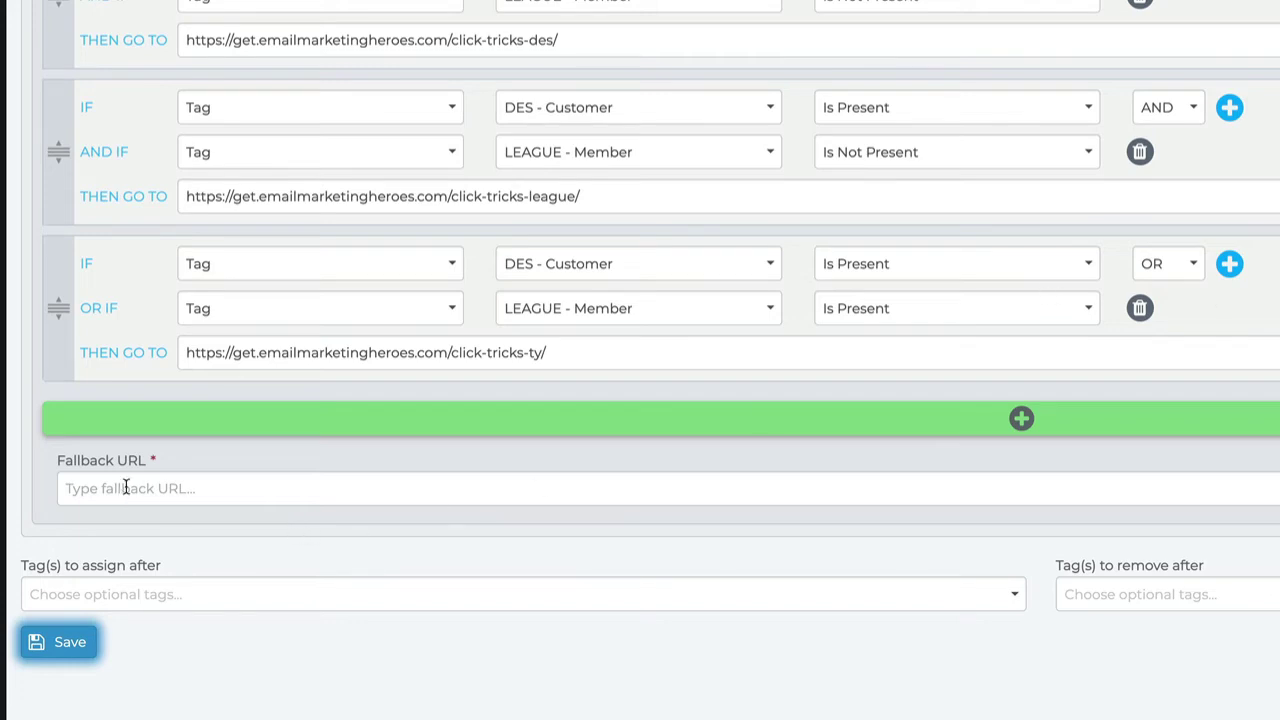
{"action": "left_click", "coordinate": [76, 487]}
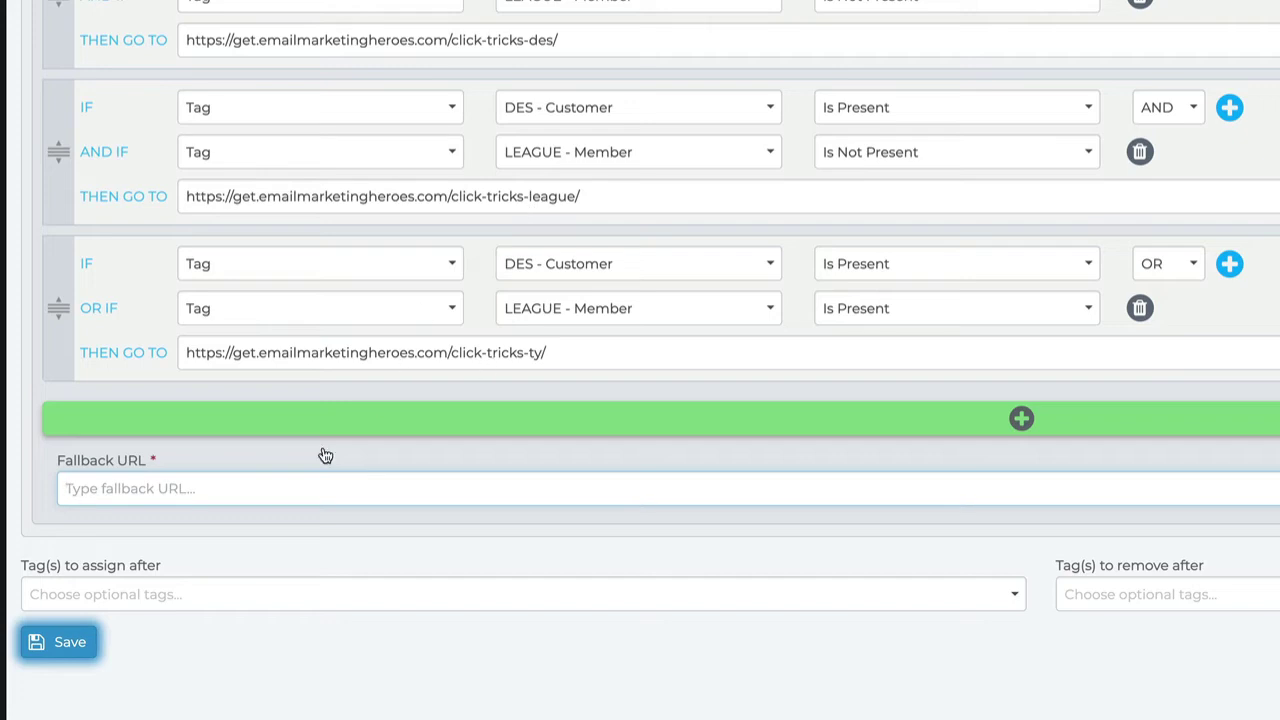
{"action": "key", "text": "Return"}
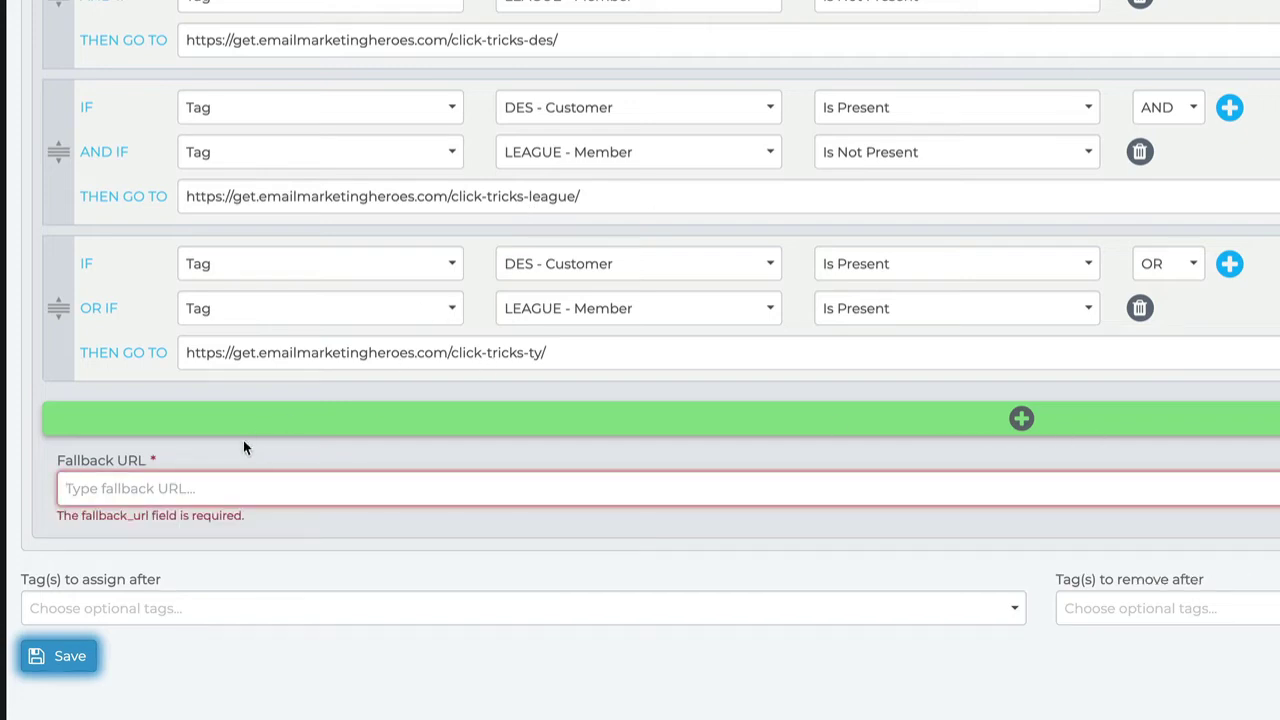
{"action": "left_click", "coordinate": [200, 484]}
{"action": "type", "text": "https://get.emailmarketingheroes.com/click-tricks-des/"}
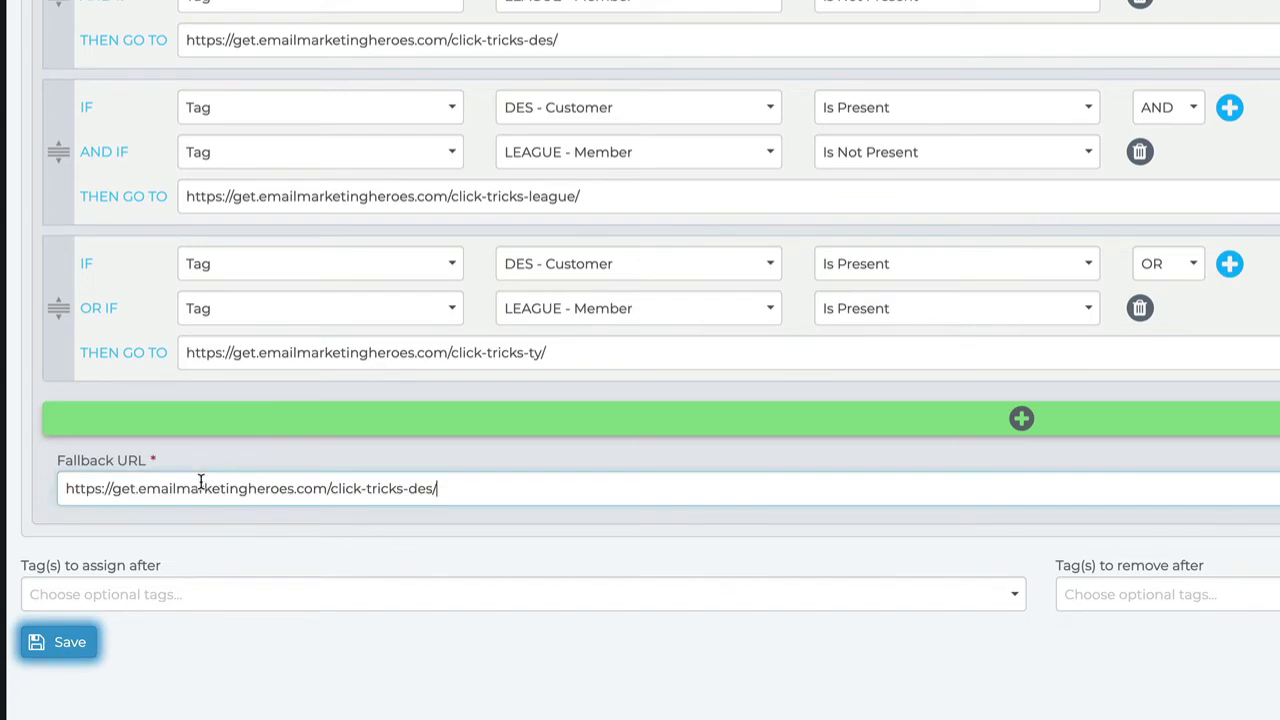
{"action": "mouse_move", "coordinate": [60, 461]}
{"action": "left_mouse_down"}
{"action": "mouse_move", "coordinate": [101, 462]}
{"action": "mouse_move", "coordinate": [151, 491]}
{"action": "left_mouse_up"}
{"action": "scroll", "coordinate": [151, 491], "scroll_direction": "up", "scroll_amount": 3}
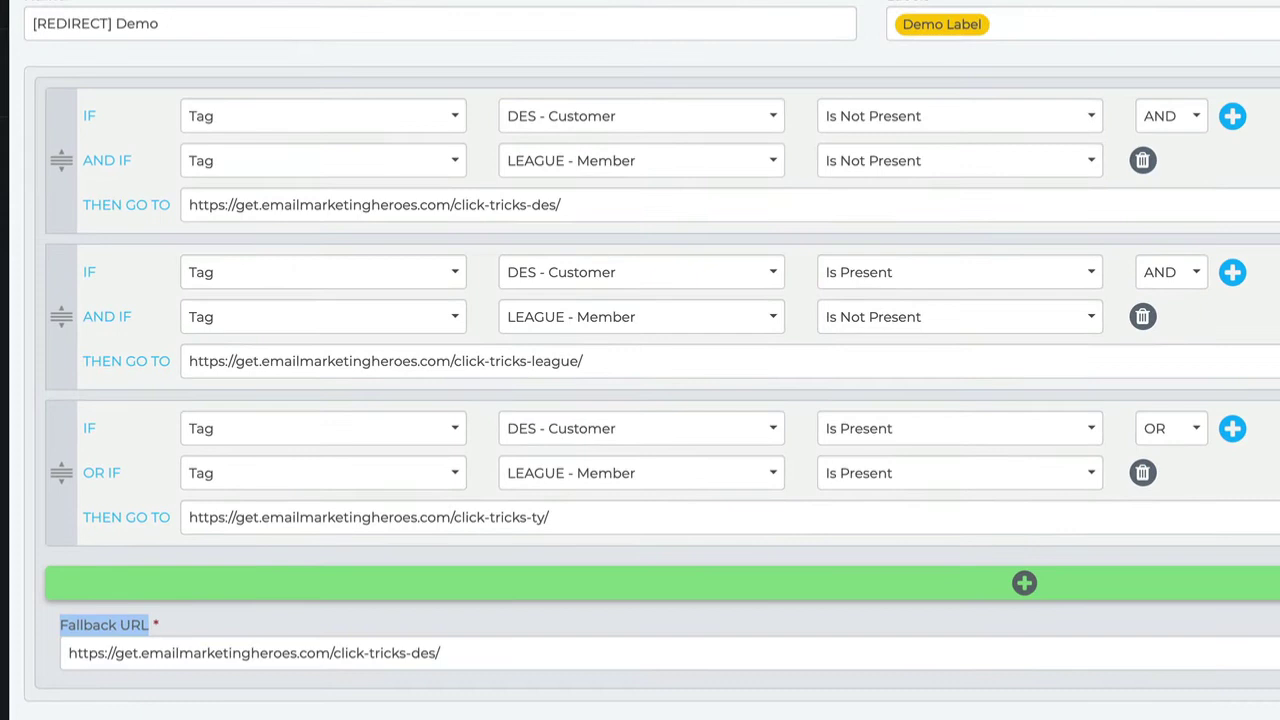
{"action": "scroll", "coordinate": [640, 360], "scroll_direction": "up", "scroll_amount": 1}
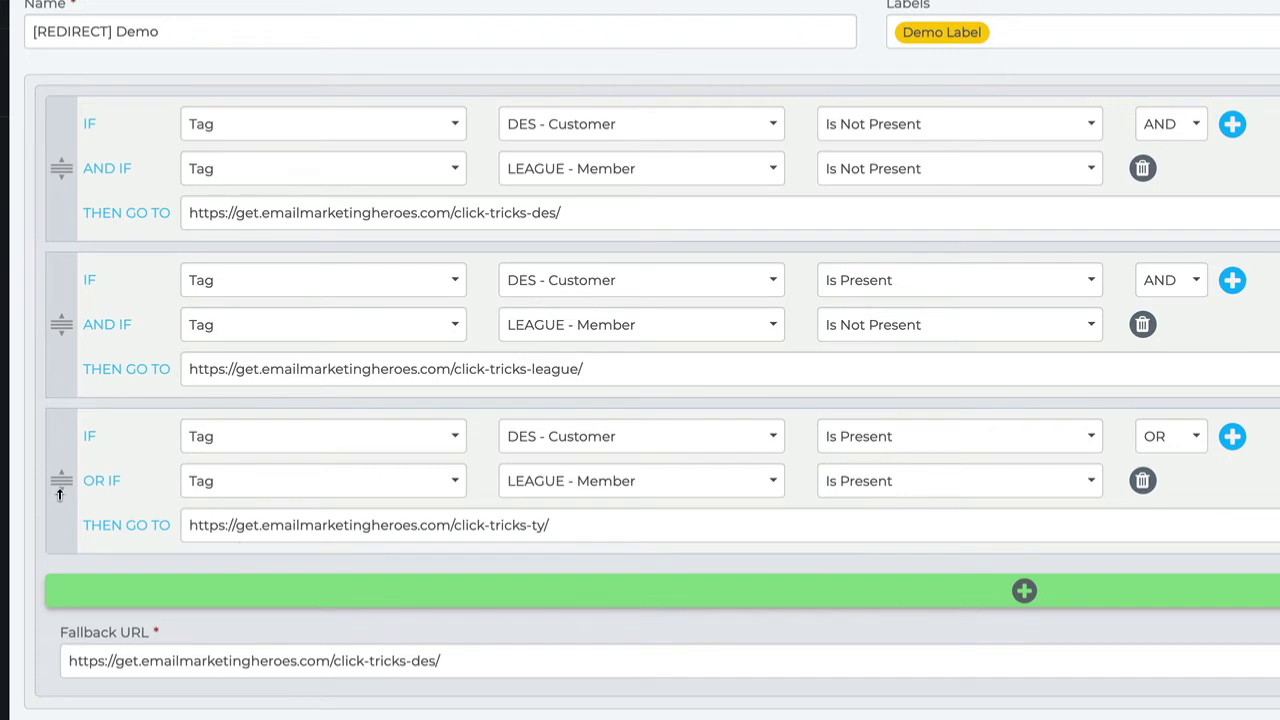
{"action": "left_click_drag", "start_coordinate": [60, 487], "coordinate": [74, 348]}
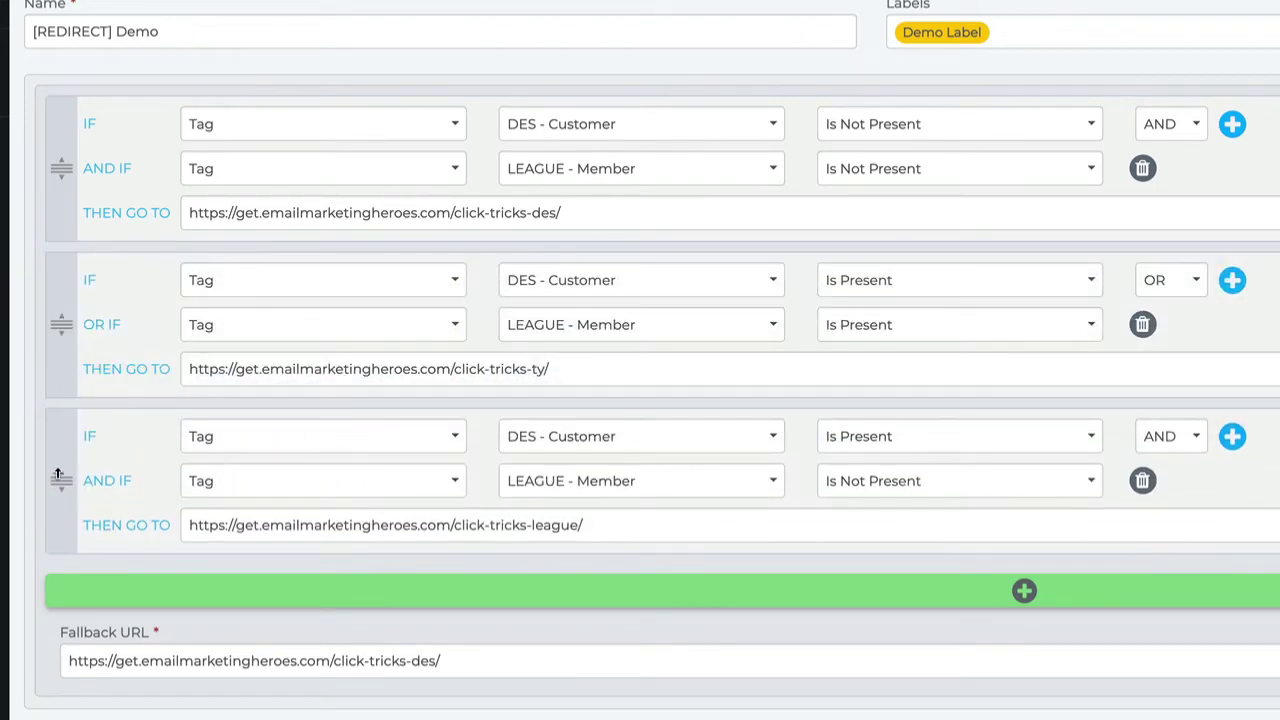
{"action": "mouse_move", "coordinate": [58, 475]}
{"action": "left_mouse_down"}
{"action": "mouse_move", "coordinate": [70, 348]}
{"action": "mouse_move", "coordinate": [58, 253]}
{"action": "left_mouse_up"}
{"action": "left_click_drag", "start_coordinate": [61, 324], "coordinate": [62, 227]}
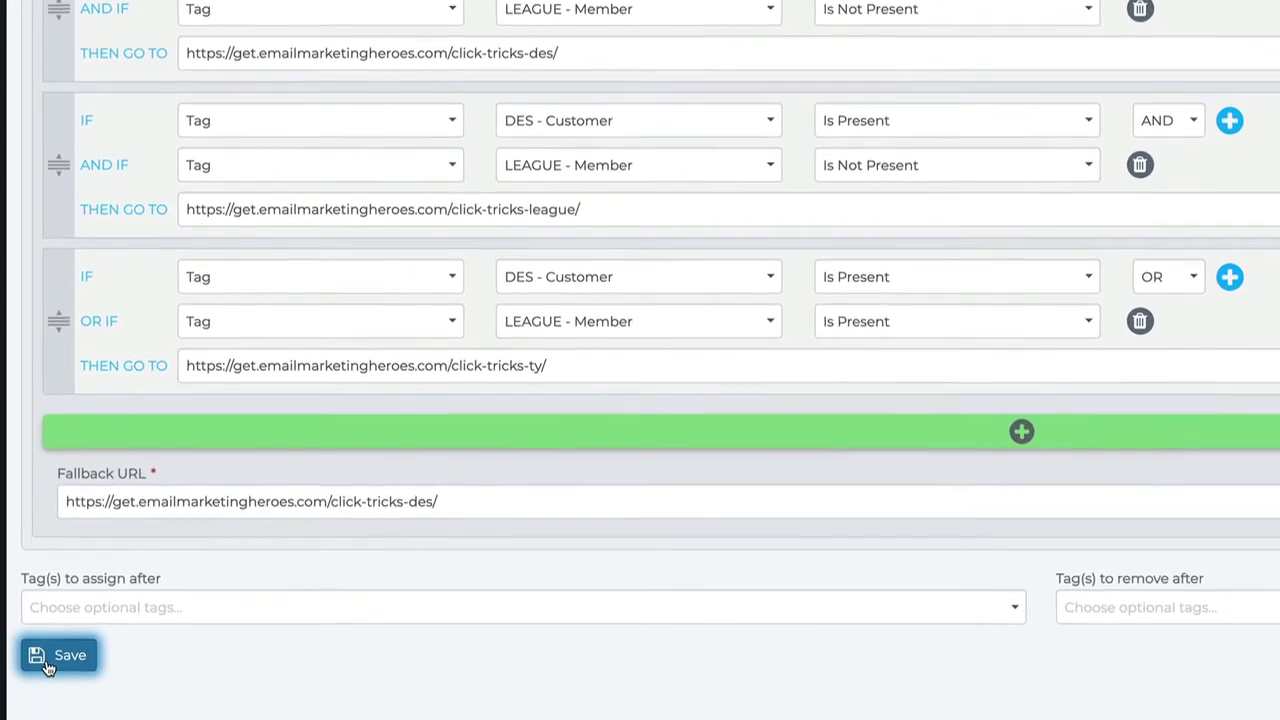
- Save the redirect hero and select its generated thank-you page URL
{"action": "left_click", "coordinate": [46, 660]}
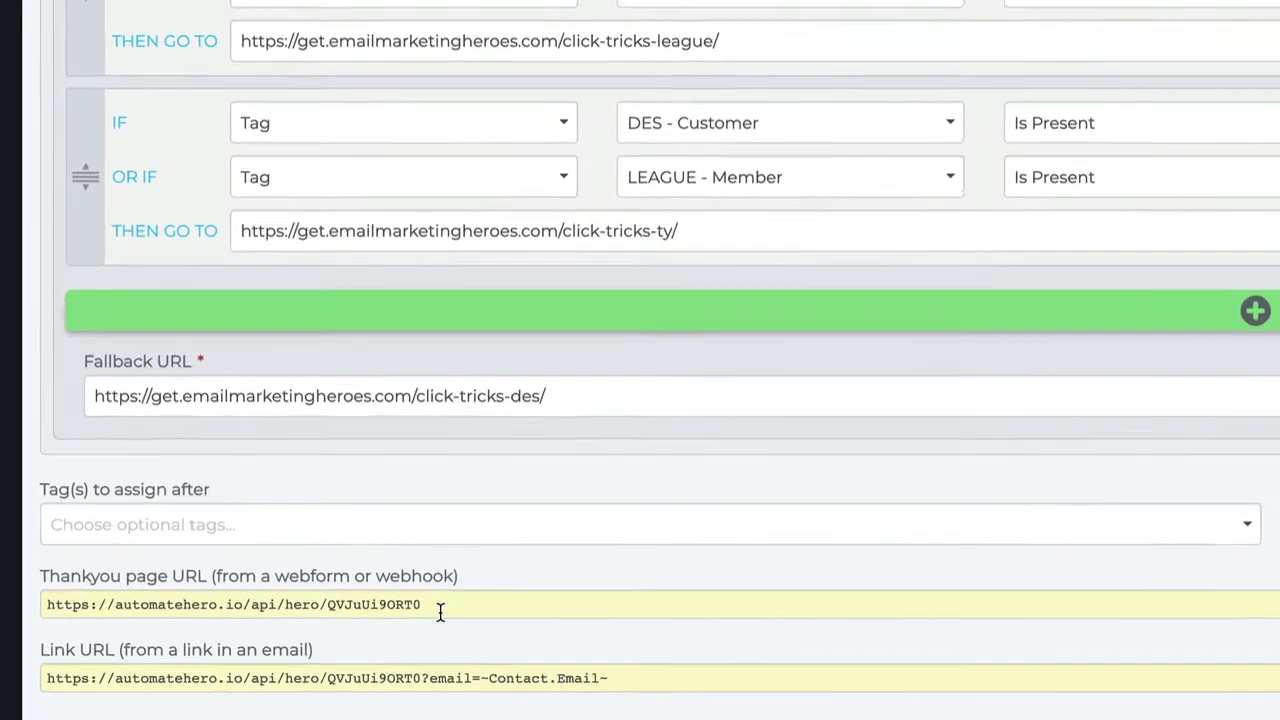
{"action": "left_click_drag", "start_coordinate": [543, 588], "coordinate": [76, 588]}
{"action": "left_click_drag", "start_coordinate": [778, 683], "coordinate": [324, 660]}
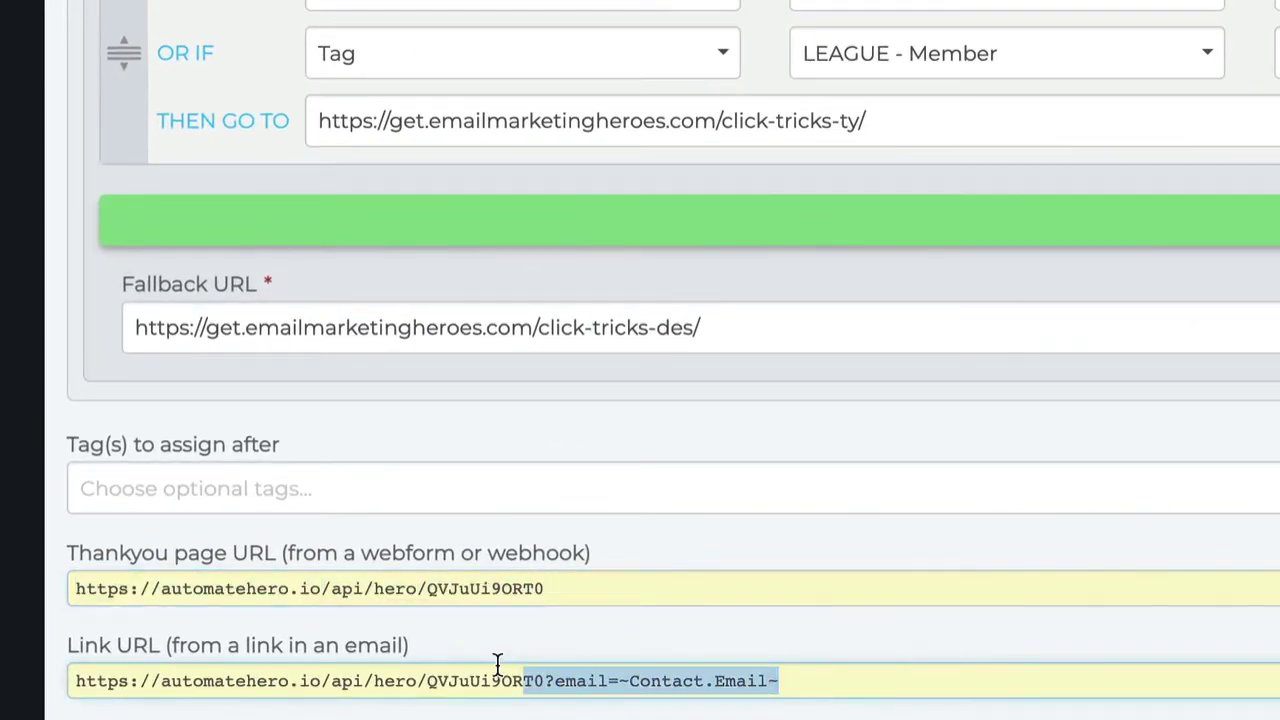
{"action": "left_click", "coordinate": [699, 523]}
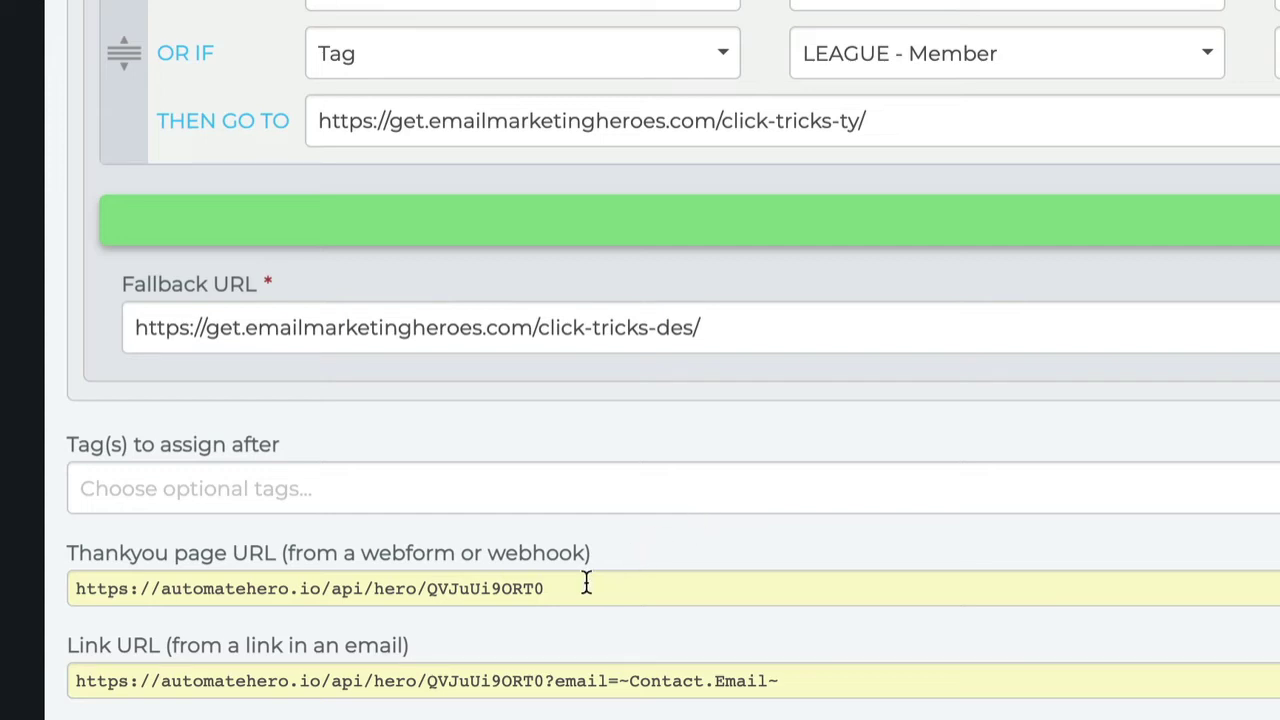
{"action": "left_click_drag", "start_coordinate": [586, 588], "coordinate": [76, 588]}
{"action": "key", "text": "ctrl+c"}
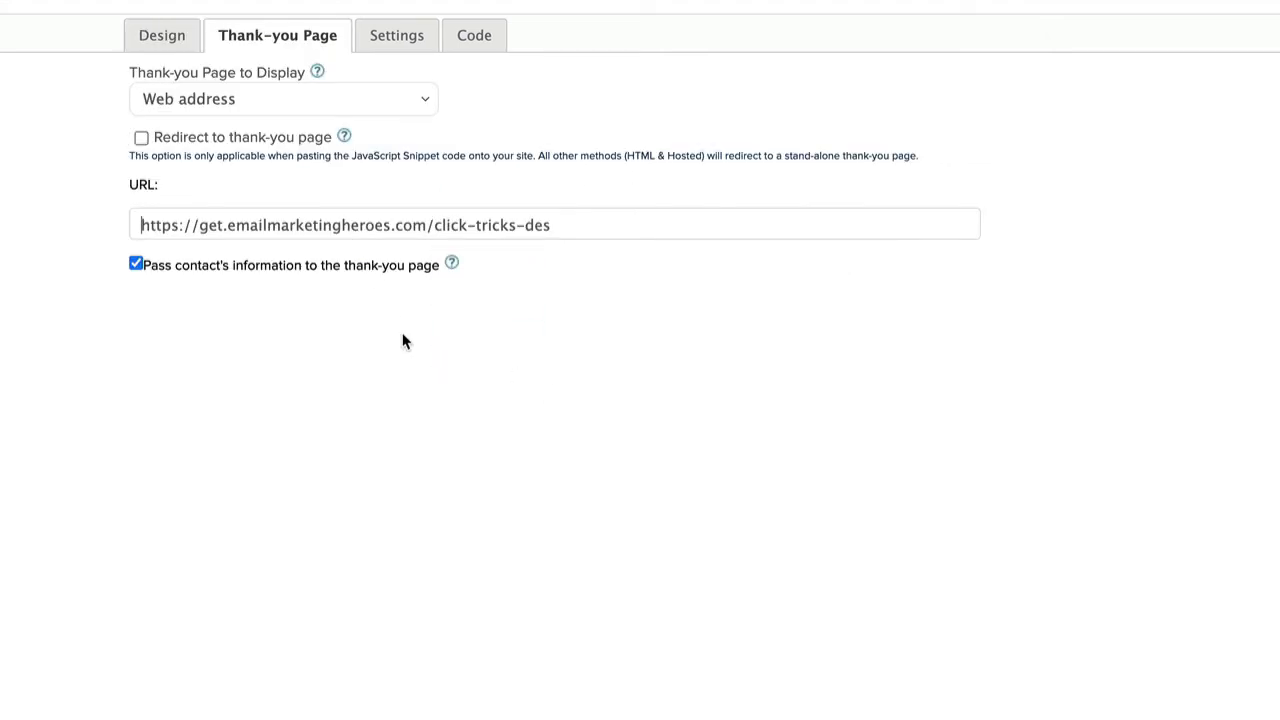
{"action": "left_click_drag", "start_coordinate": [148, 225], "coordinate": [563, 227]}
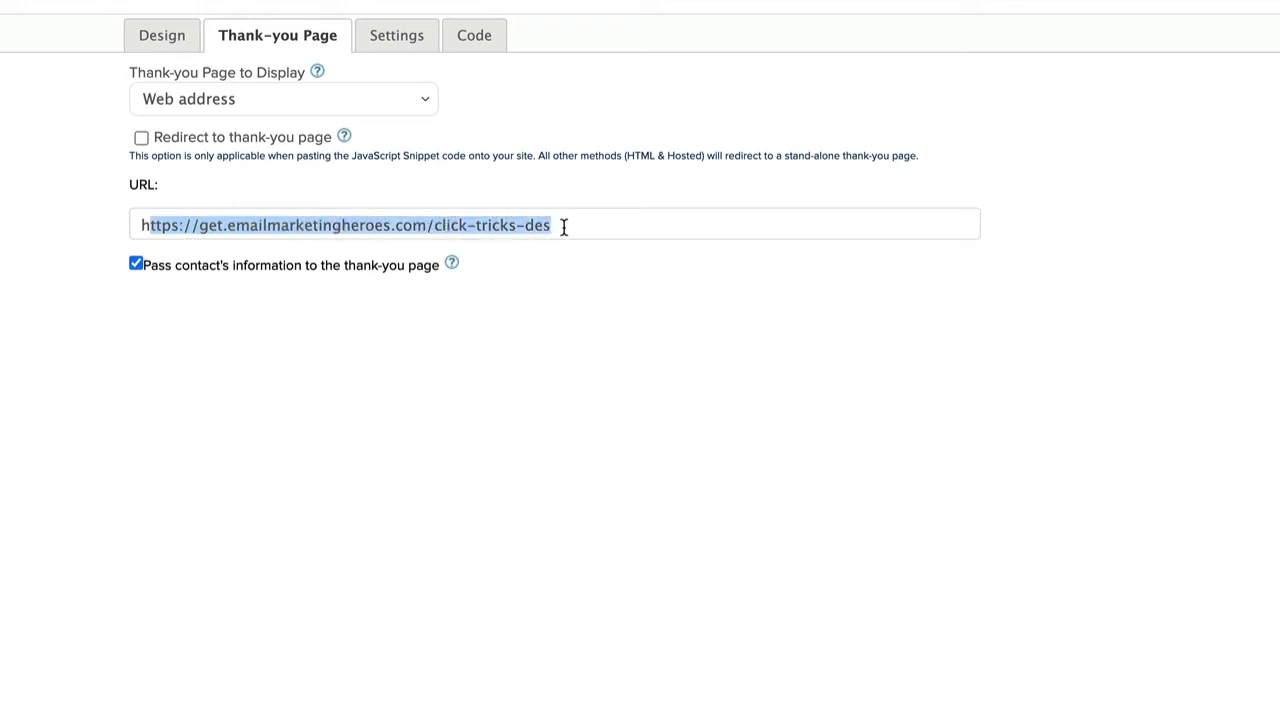
{"action": "left_click", "coordinate": [575, 227]}
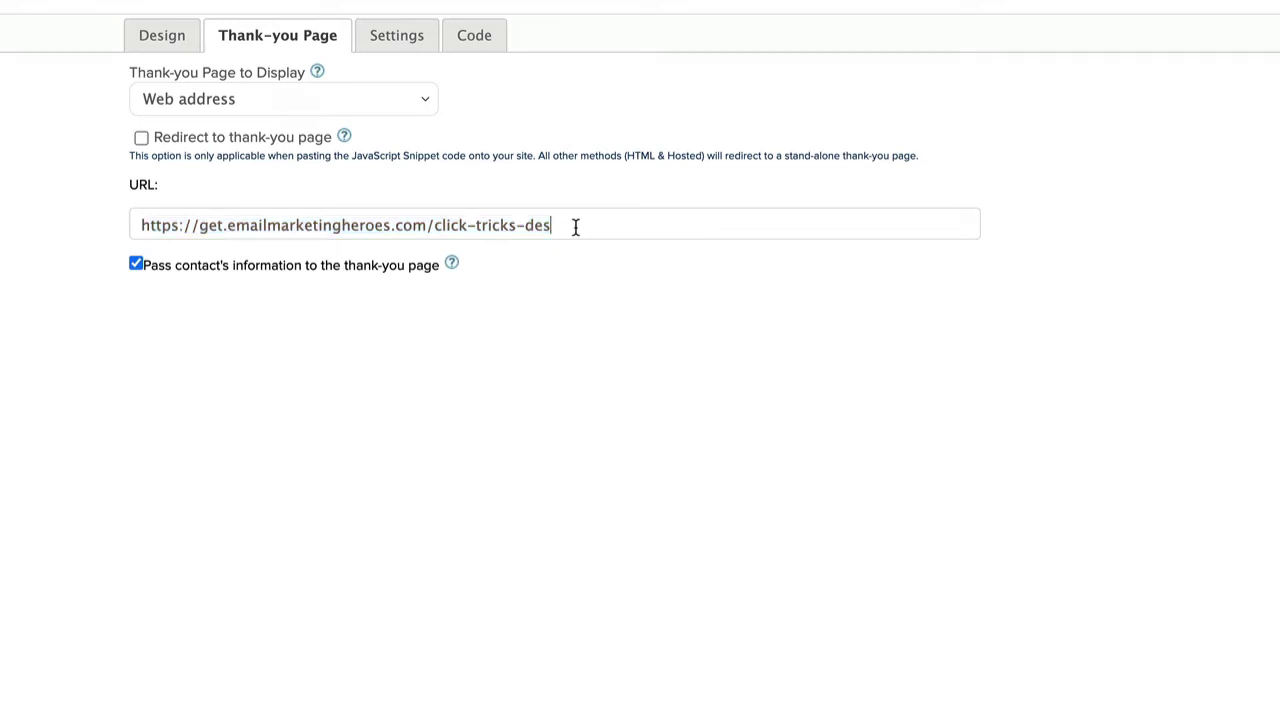
{"action": "left_click_drag", "start_coordinate": [551, 226], "coordinate": [136, 226]}
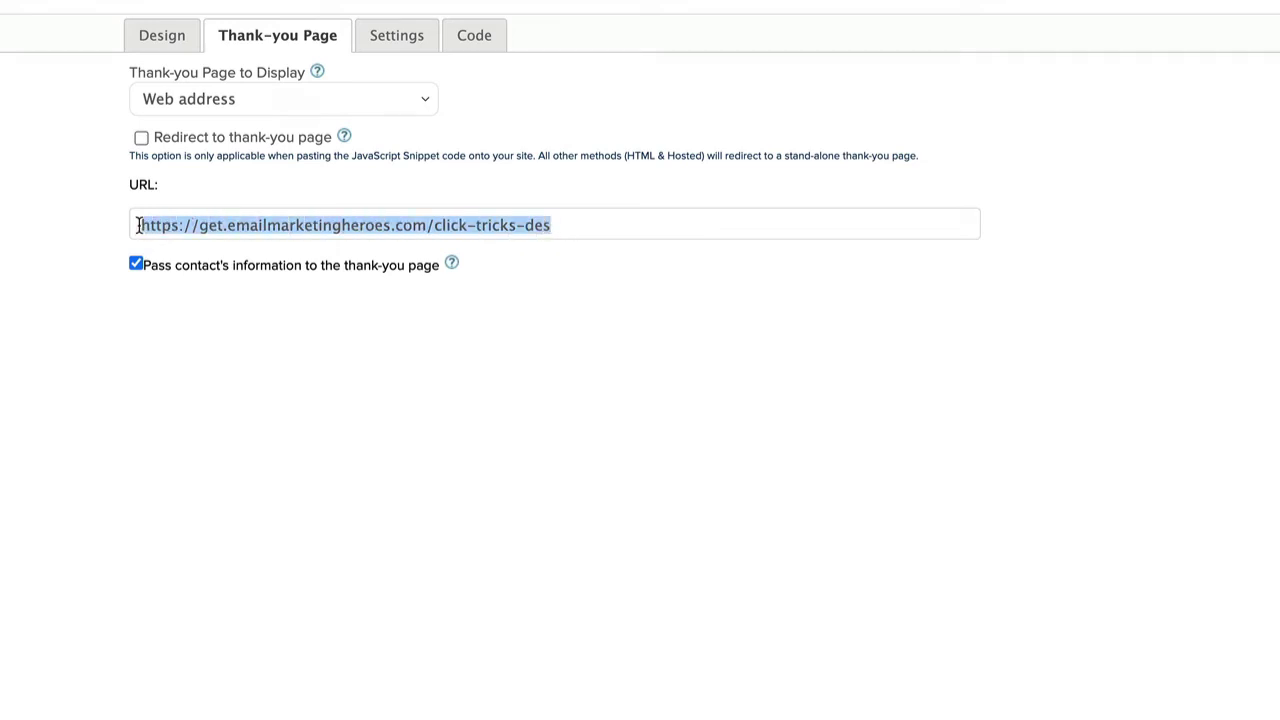
{"action": "key", "text": "ctrl+v"}
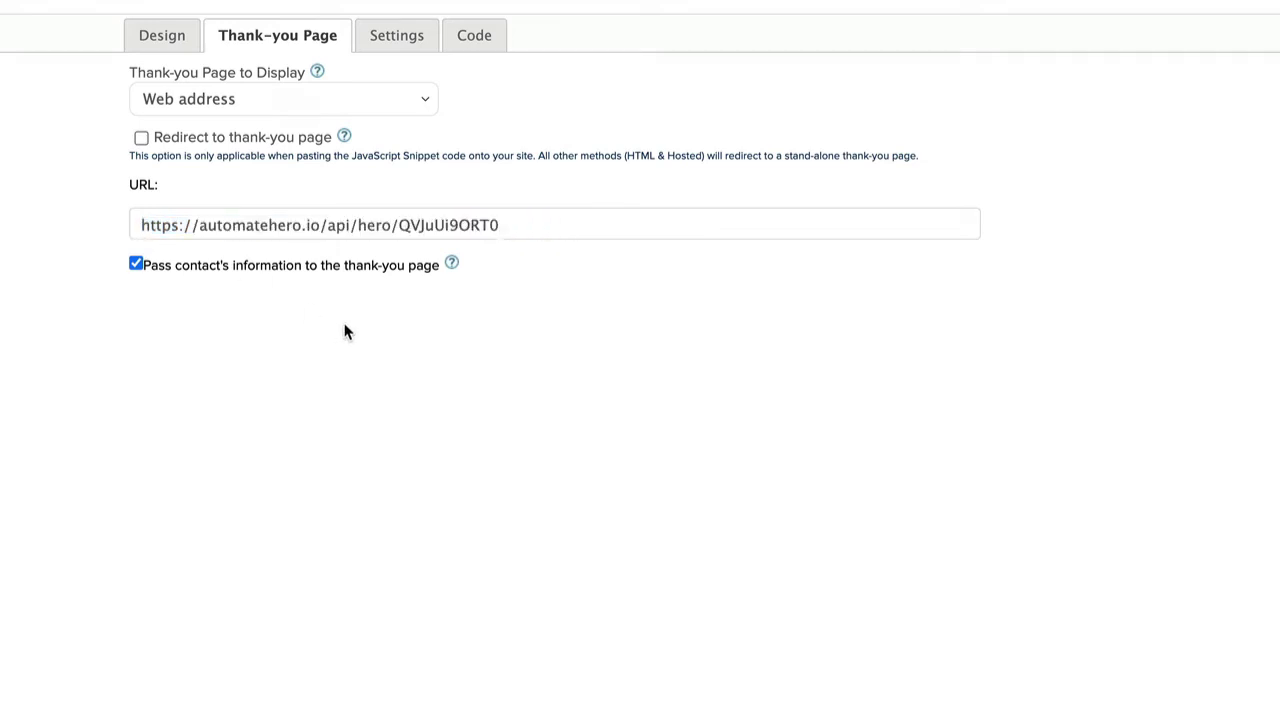
{"action": "left_click_drag", "start_coordinate": [163, 226], "coordinate": [502, 226]}
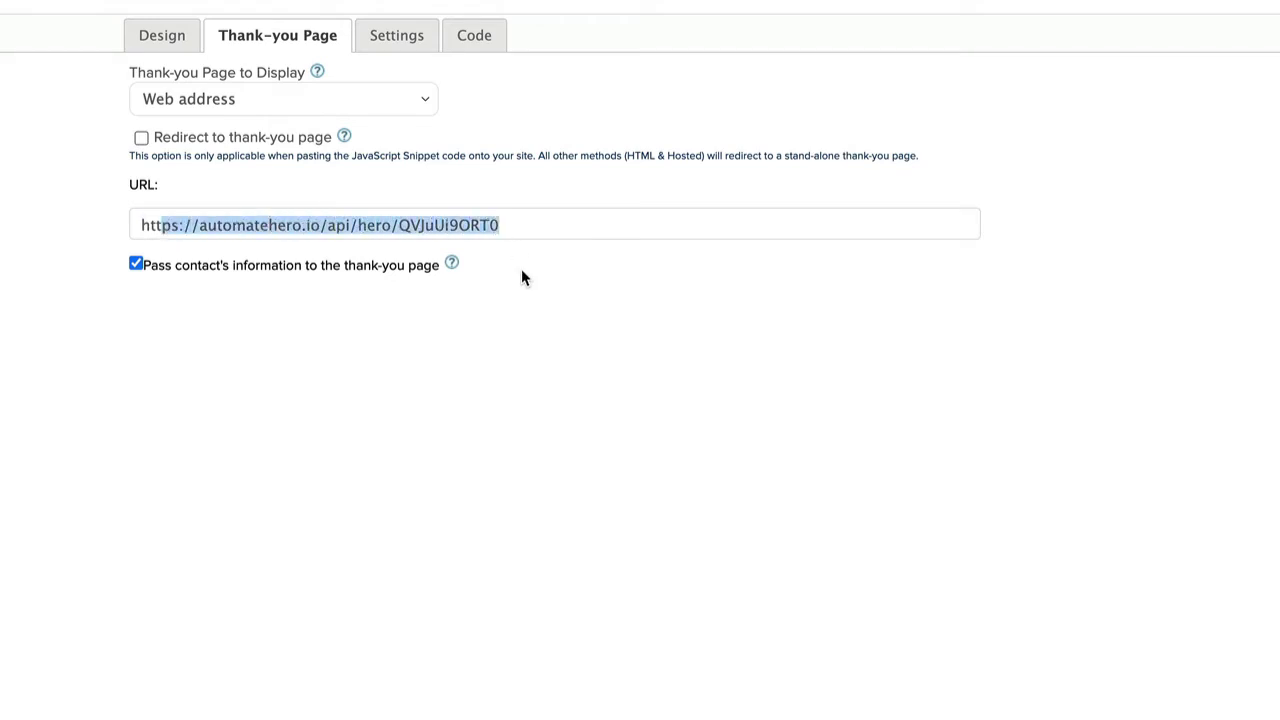
{"action": "left_click", "coordinate": [505, 343]}
{"action": "left_click", "coordinate": [132, 273]}
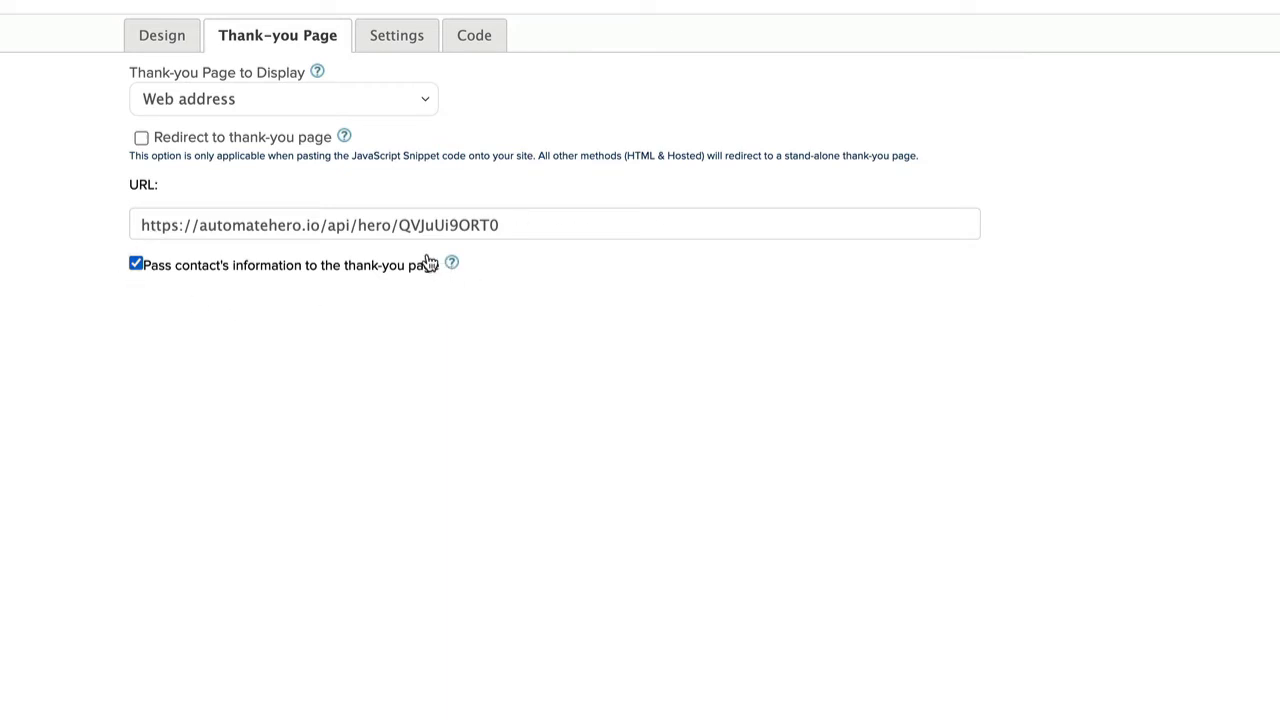
{"action": "left_click_drag", "start_coordinate": [520, 225], "coordinate": [136, 227]}
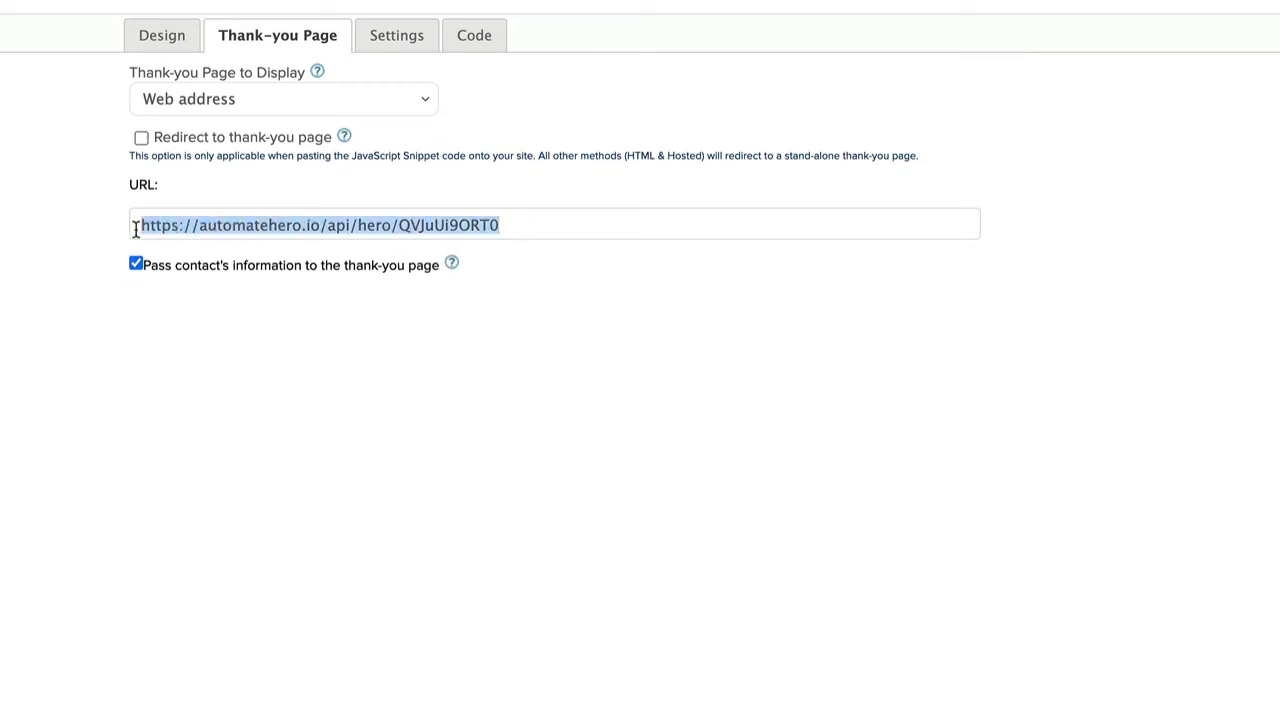
{"action": "left_click", "coordinate": [519, 223]}
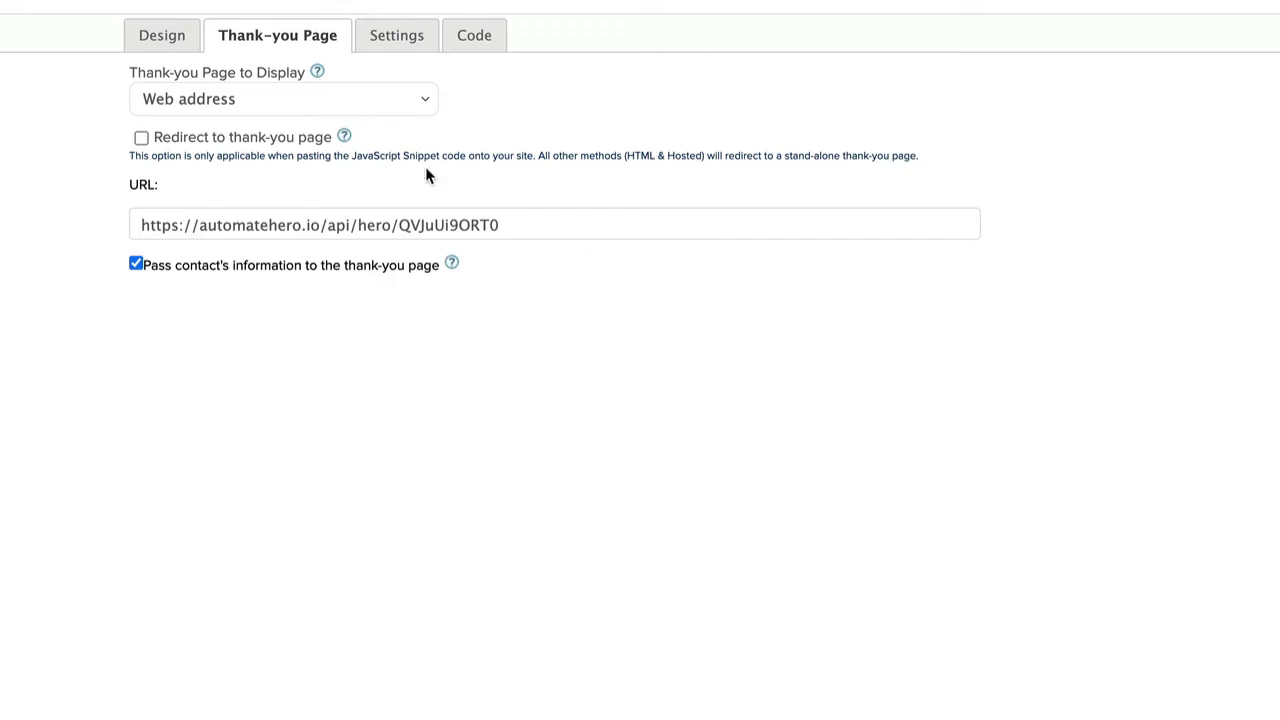
- Show the web form's HTML Code (unstyled) on the Code tab
{"action": "left_click", "coordinate": [473, 35]}
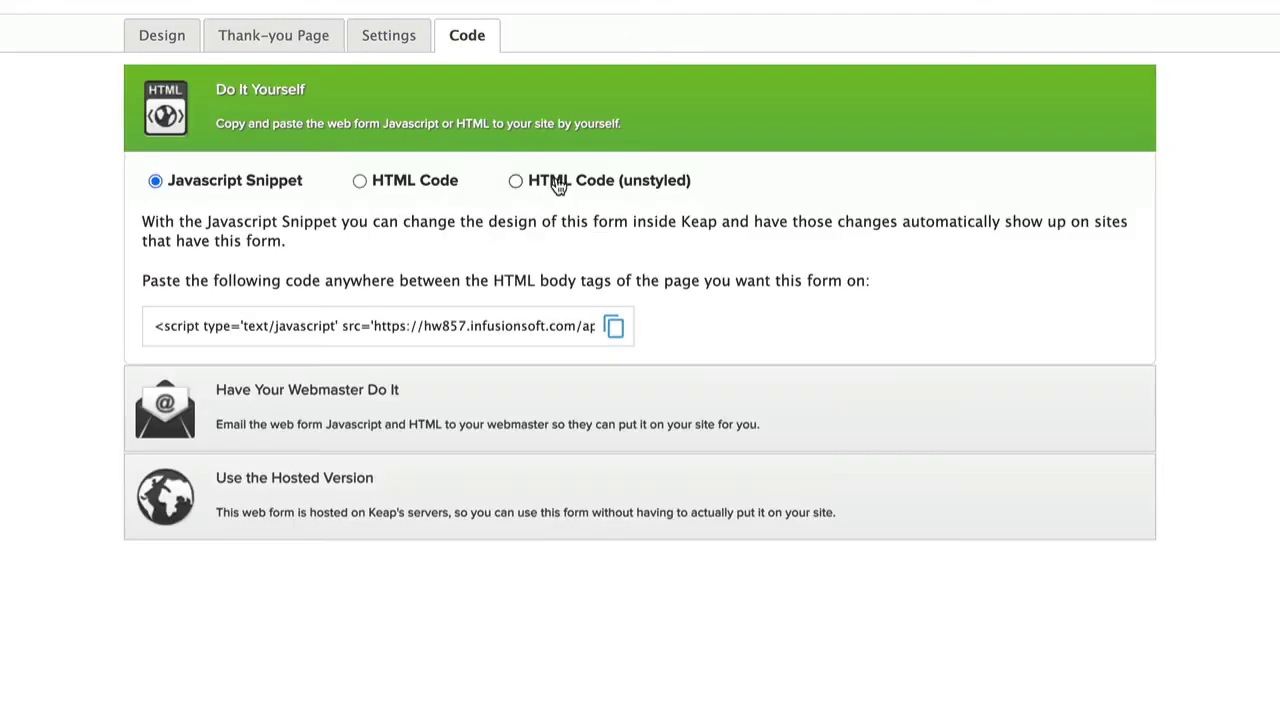
{"action": "left_click", "coordinate": [558, 182]}
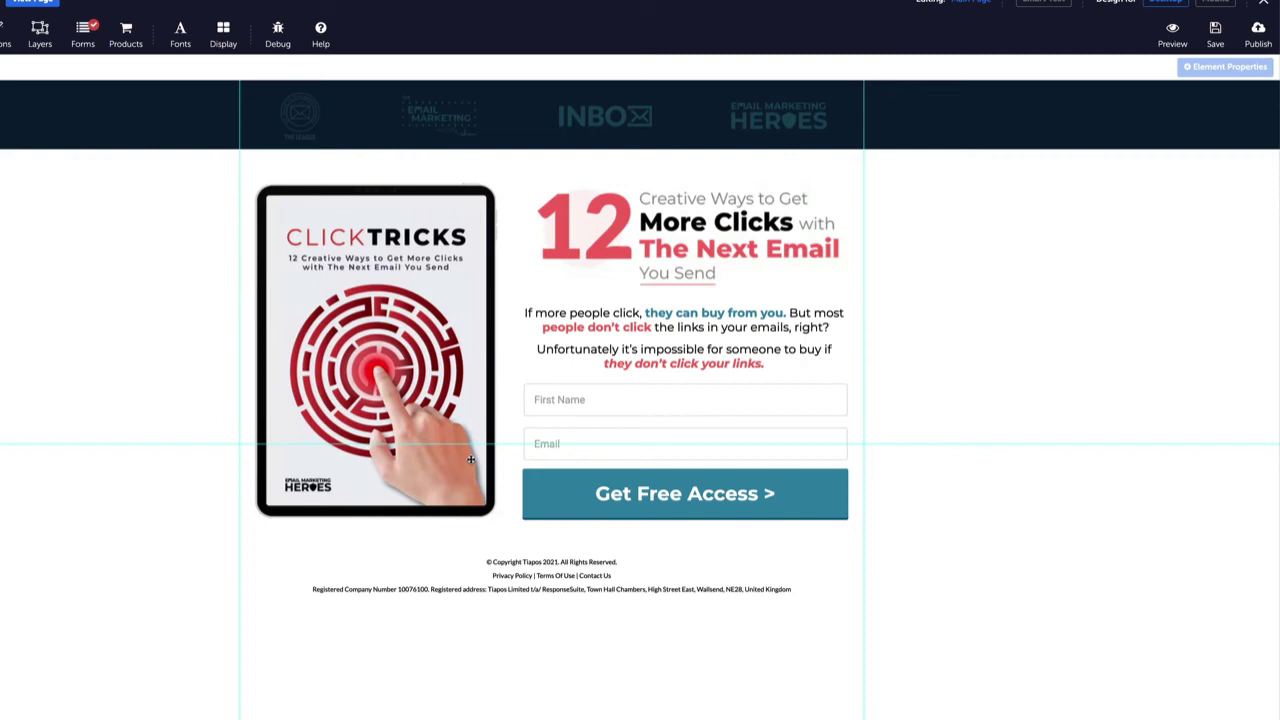
- Select the Email field and review its Input, Form Field and General properties
{"action": "left_click", "coordinate": [656, 397]}
{"action": "left_click", "coordinate": [630, 455]}
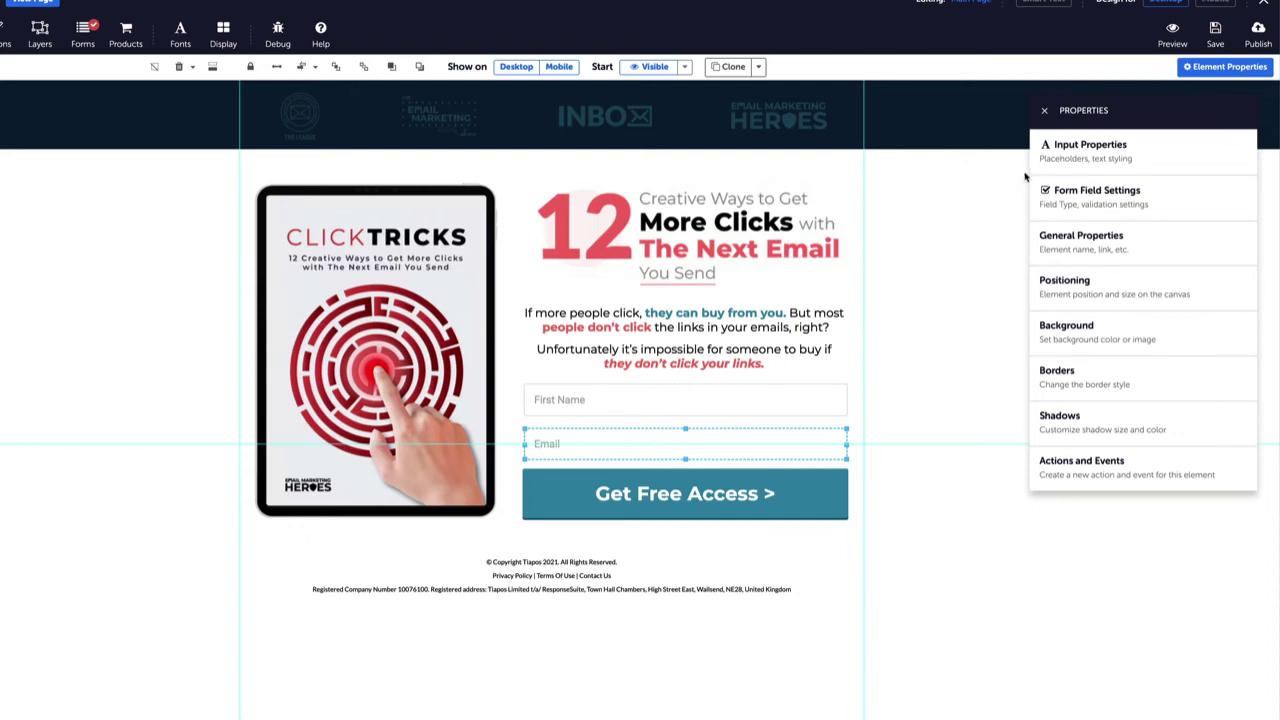
{"action": "left_click", "coordinate": [1068, 158]}
{"action": "left_click", "coordinate": [1044, 110]}
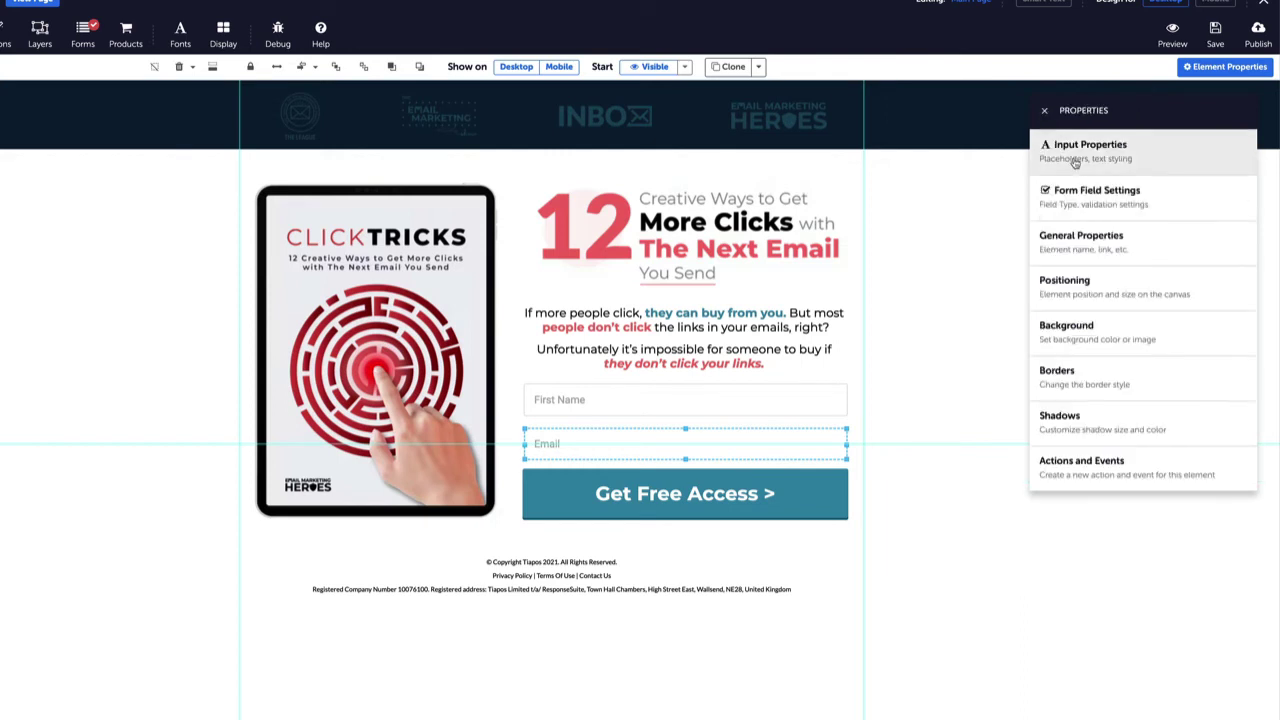
{"action": "left_click", "coordinate": [1083, 197]}
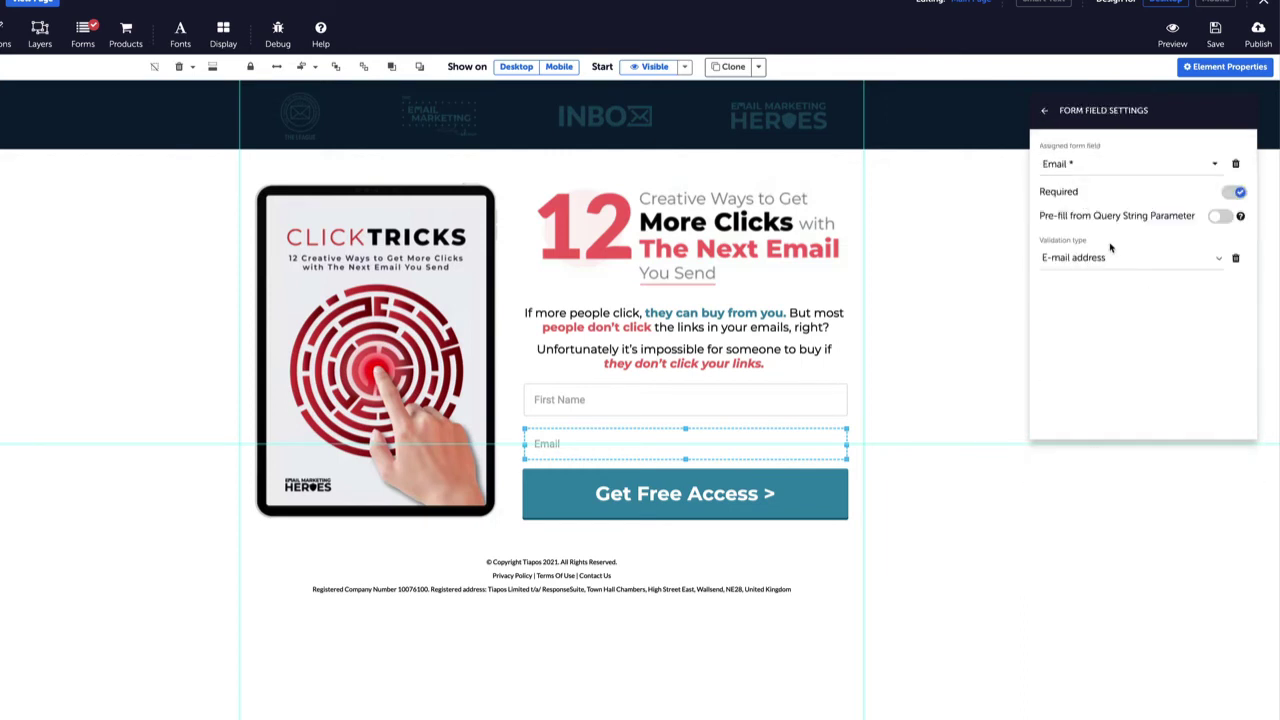
{"action": "left_click", "coordinate": [1044, 110]}
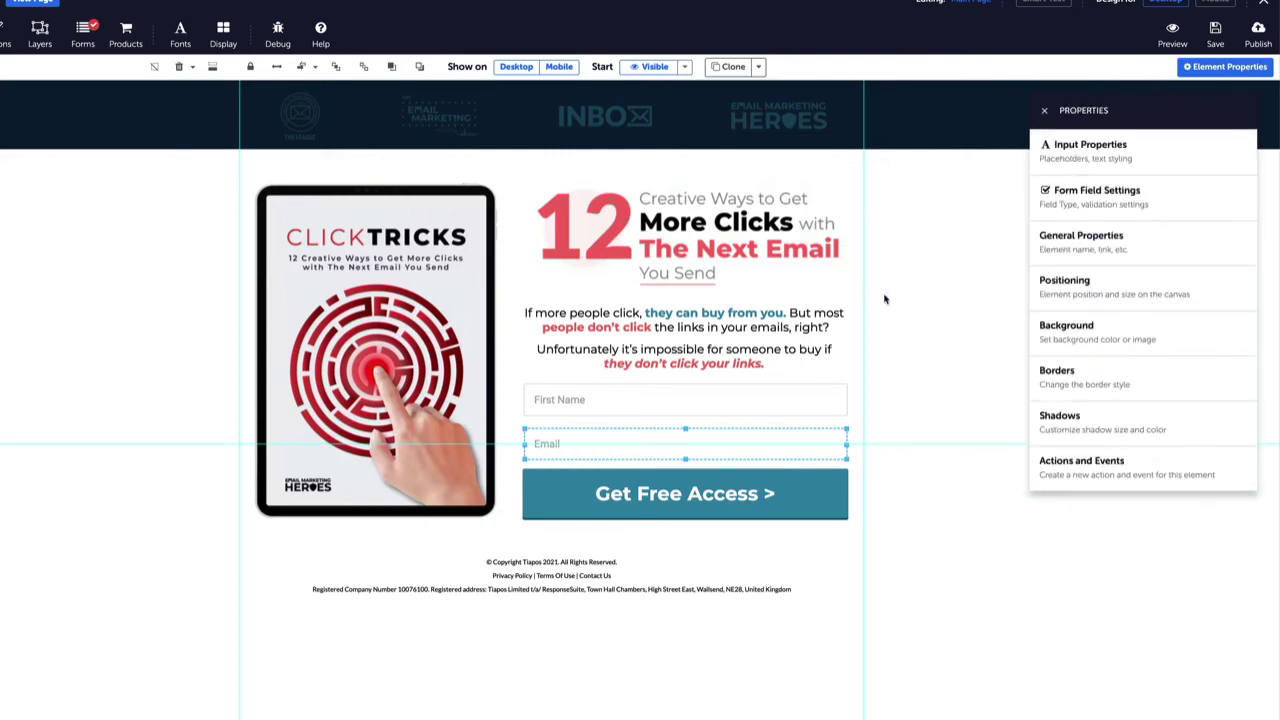
{"action": "left_click", "coordinate": [1048, 245]}
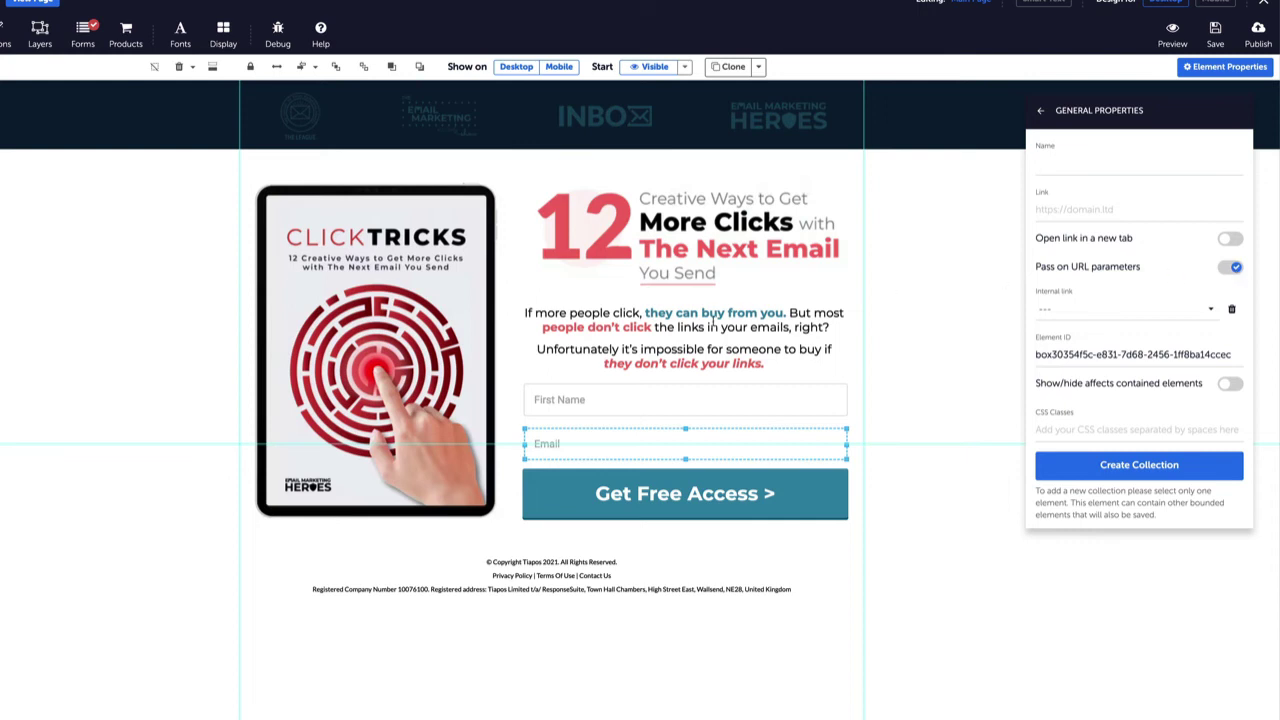
- Review the First Name, Email and Get Free Access elements of the Click Tricks opt-in form
{"action": "left_click", "coordinate": [674, 408]}
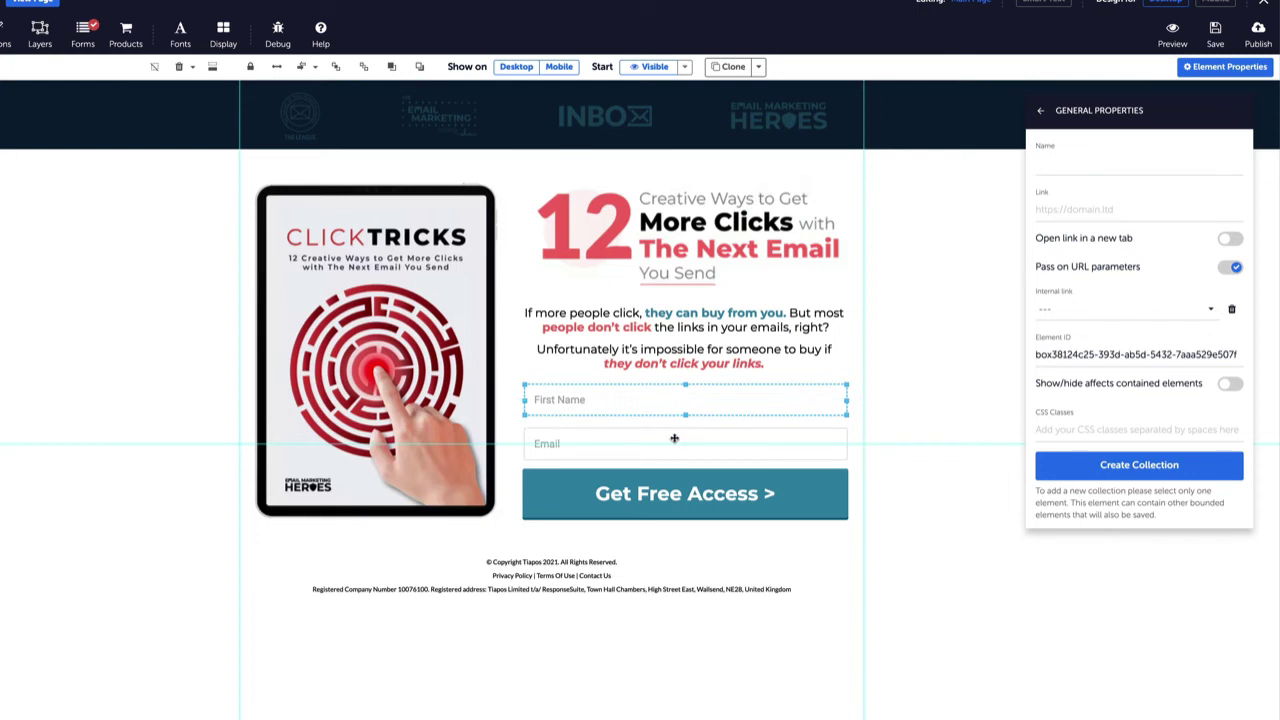
{"action": "left_click", "coordinate": [674, 438]}
{"action": "left_click", "coordinate": [671, 472]}
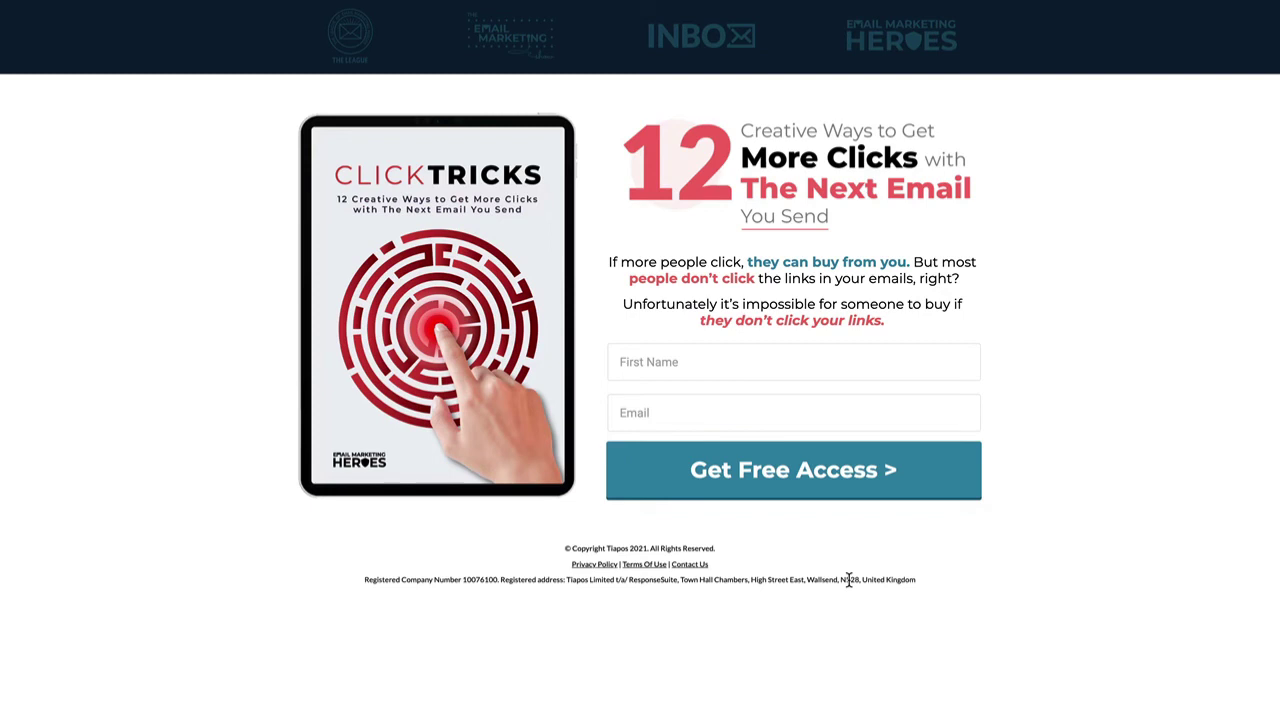
- Submit the form with a test first name and first test e-mail, then check the redirected page's headline
{"action": "left_click", "coordinate": [667, 355]}
{"action": "type", "text": "Rob"}
{"action": "key", "text": "Tab"}
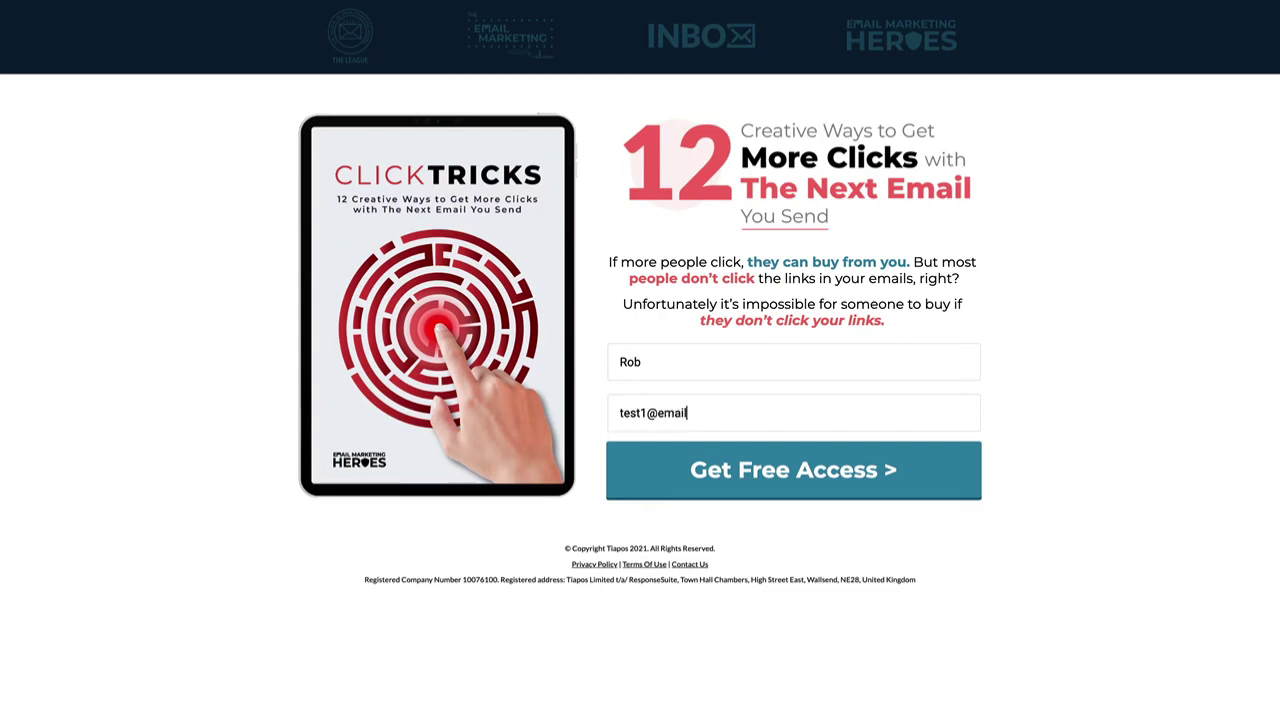
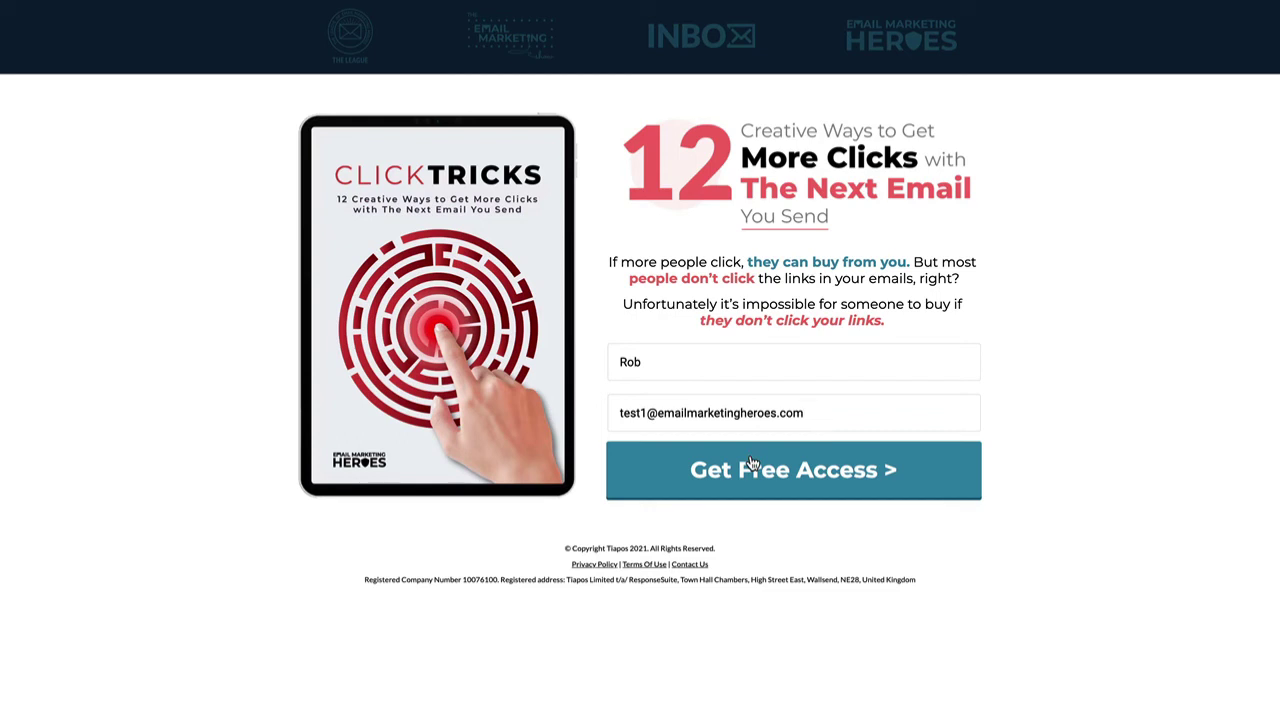
{"action": "left_click", "coordinate": [750, 462]}
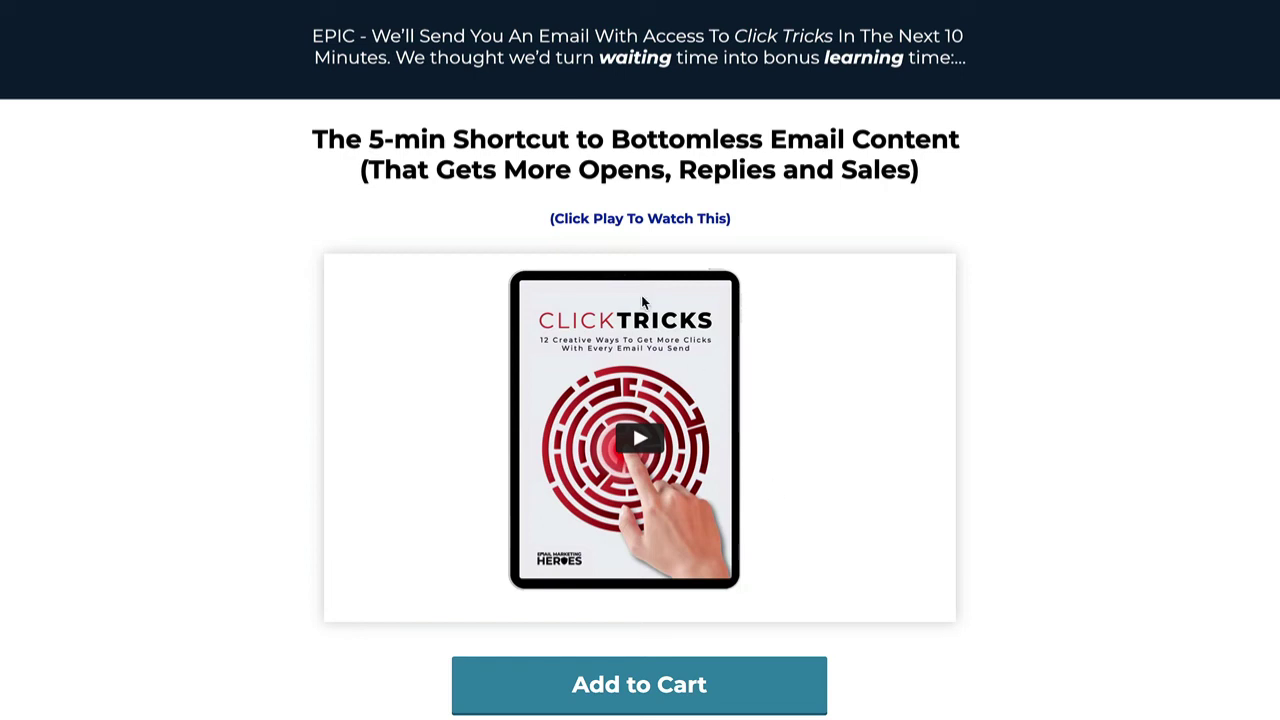
{"action": "left_click_drag", "start_coordinate": [430, 140], "coordinate": [945, 134]}
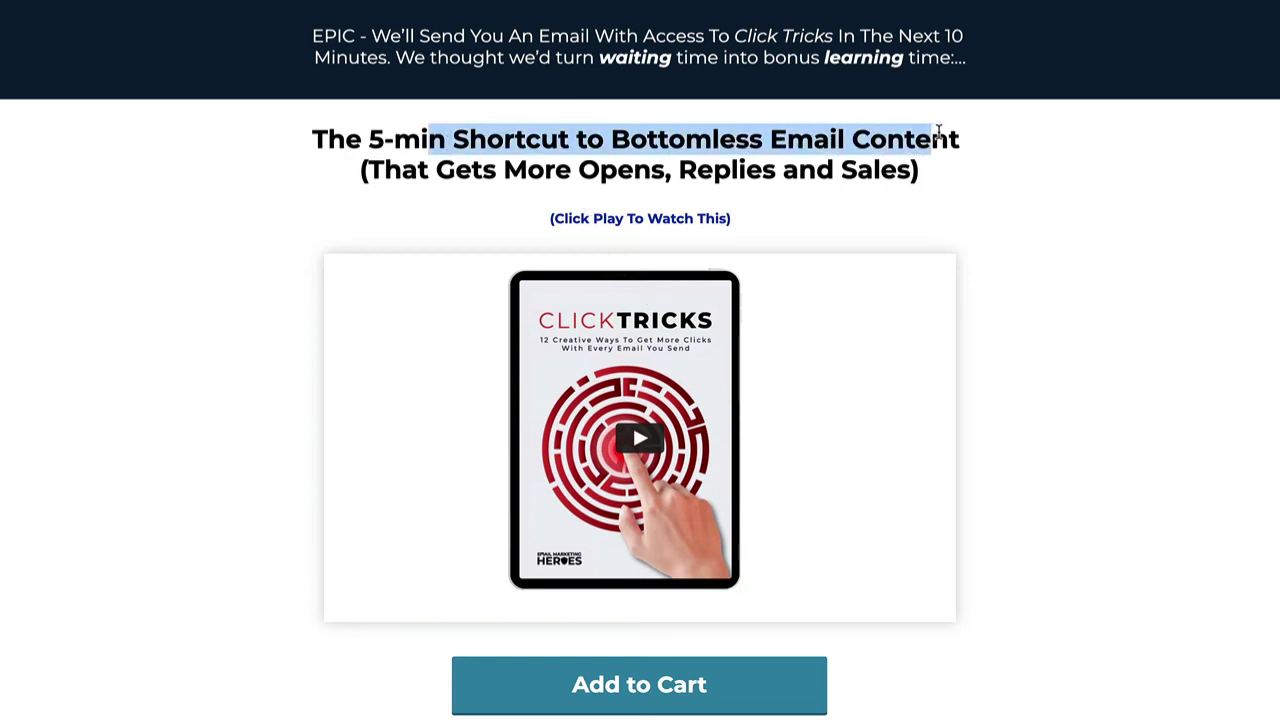
{"action": "left_click", "coordinate": [134, 278]}
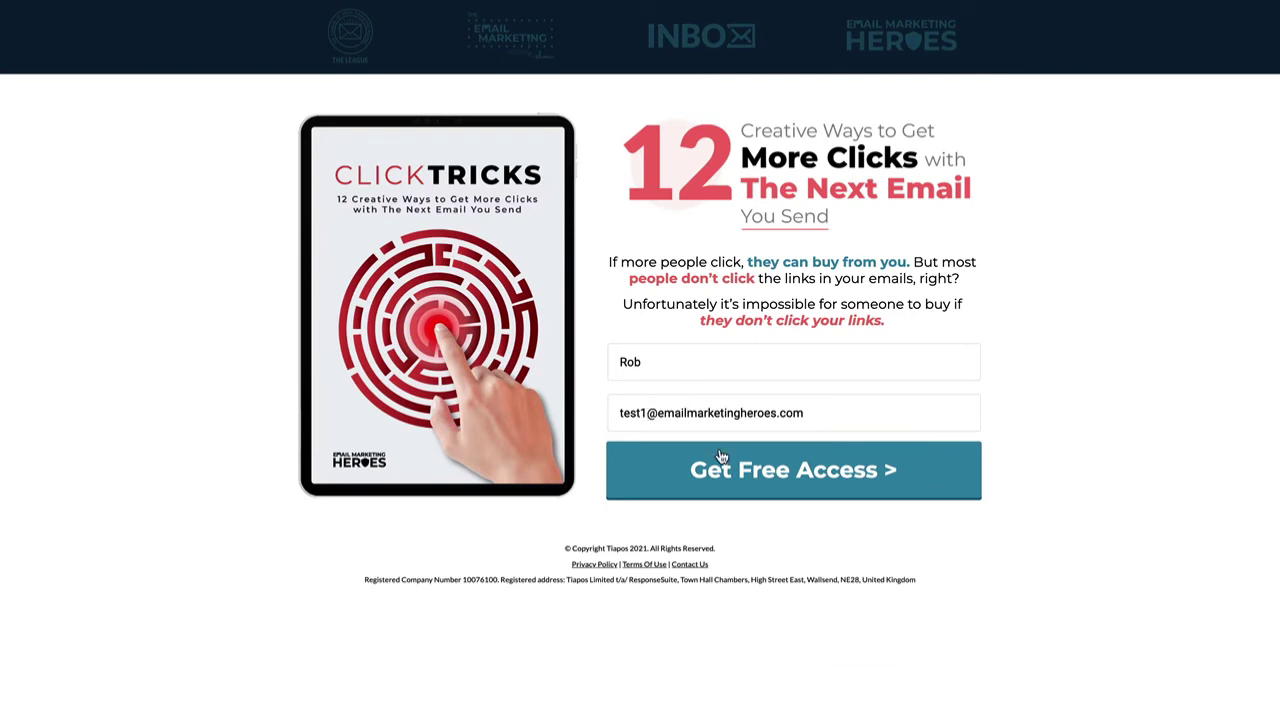
- Resubmit the signup form with the test e-mail changed to a second contact (2)
{"action": "key", "text": "BackSpace"}
{"action": "type", "text": "2"}
{"action": "left_click", "coordinate": [773, 492]}
- Change the test e-mail to a third contact (3) for another signup
{"action": "left_click", "coordinate": [648, 412]}
{"action": "key", "text": "BackSpace"}
{"action": "type", "text": "3"}
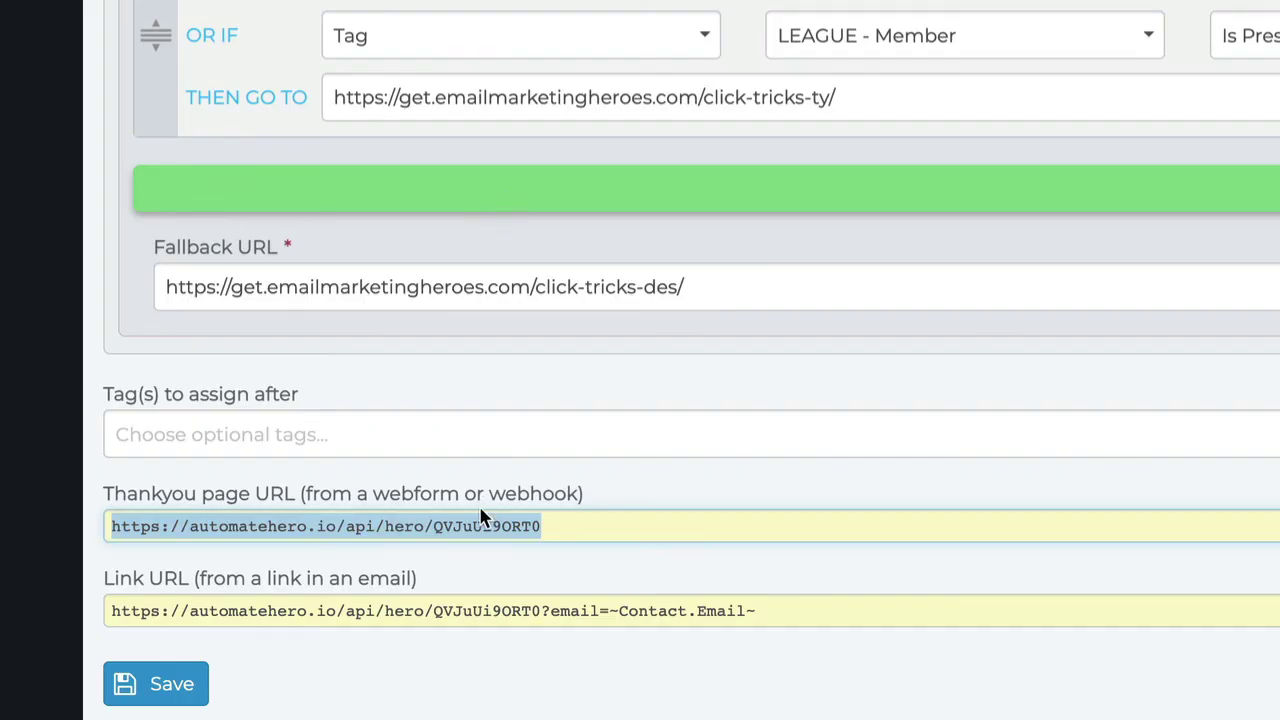
{"action": "left_click", "coordinate": [485, 603]}
{"action": "left_click_drag", "start_coordinate": [783, 610], "coordinate": [117, 618]}
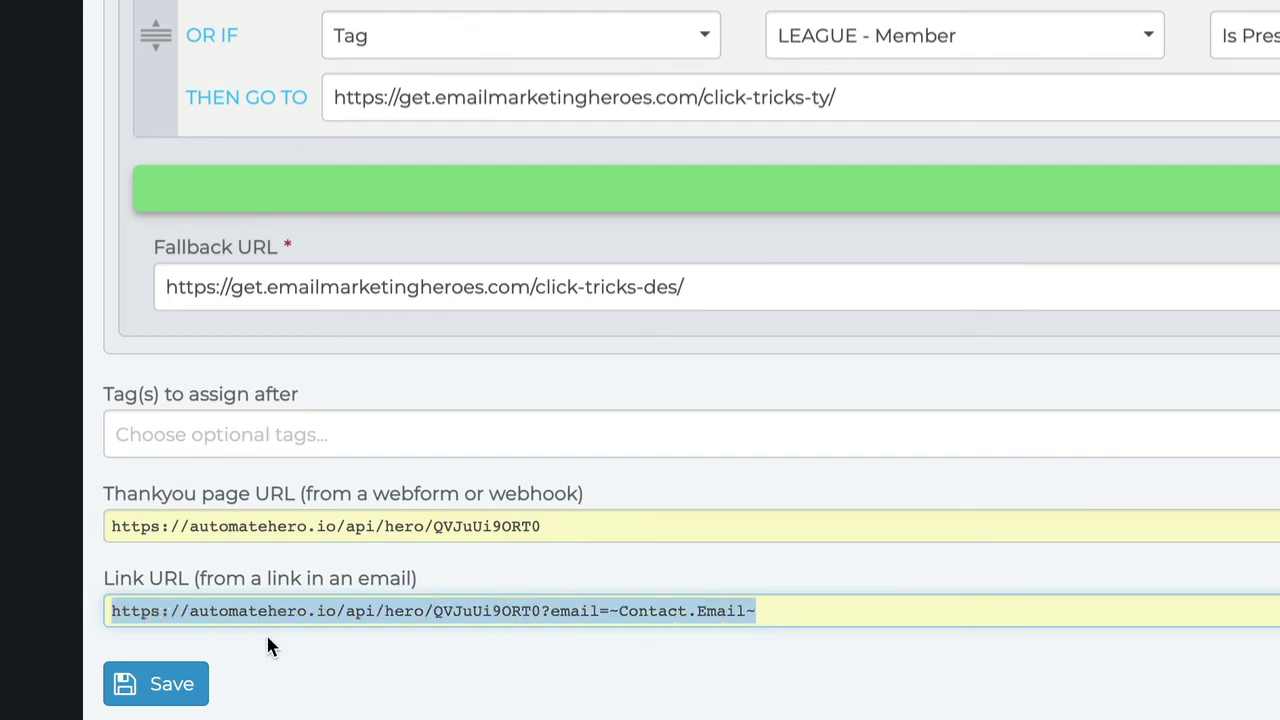
{"action": "left_click_drag", "start_coordinate": [541, 610], "coordinate": [757, 610]}
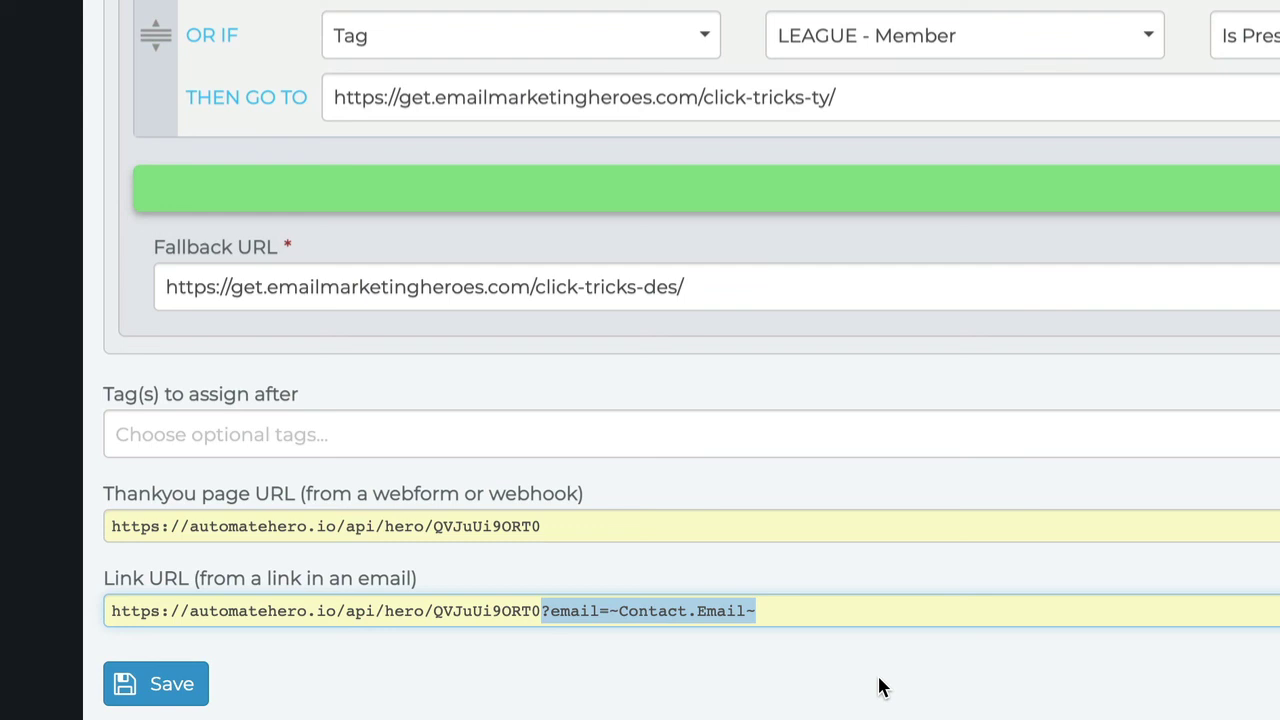
{"action": "left_click_drag", "start_coordinate": [797, 611], "coordinate": [120, 611]}
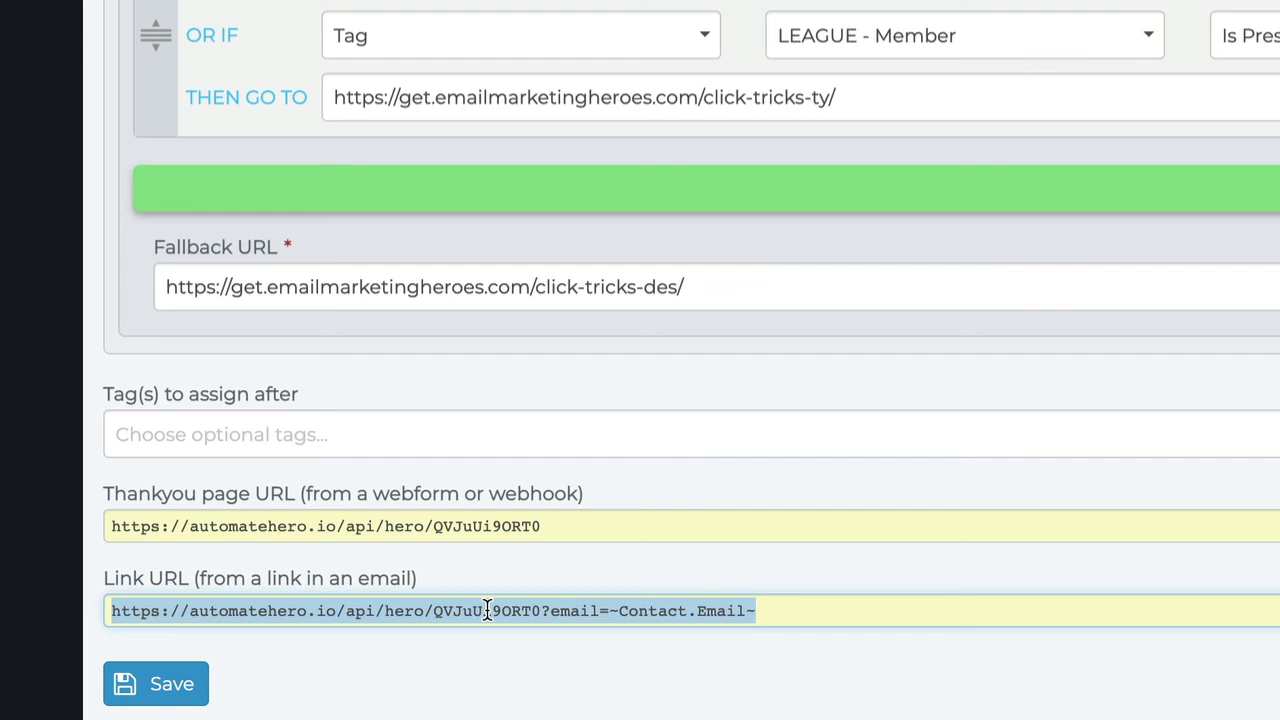
{"action": "left_click", "coordinate": [487, 611]}
{"action": "left_click_drag", "start_coordinate": [820, 611], "coordinate": [119, 600]}
{"action": "left_click", "coordinate": [119, 600]}
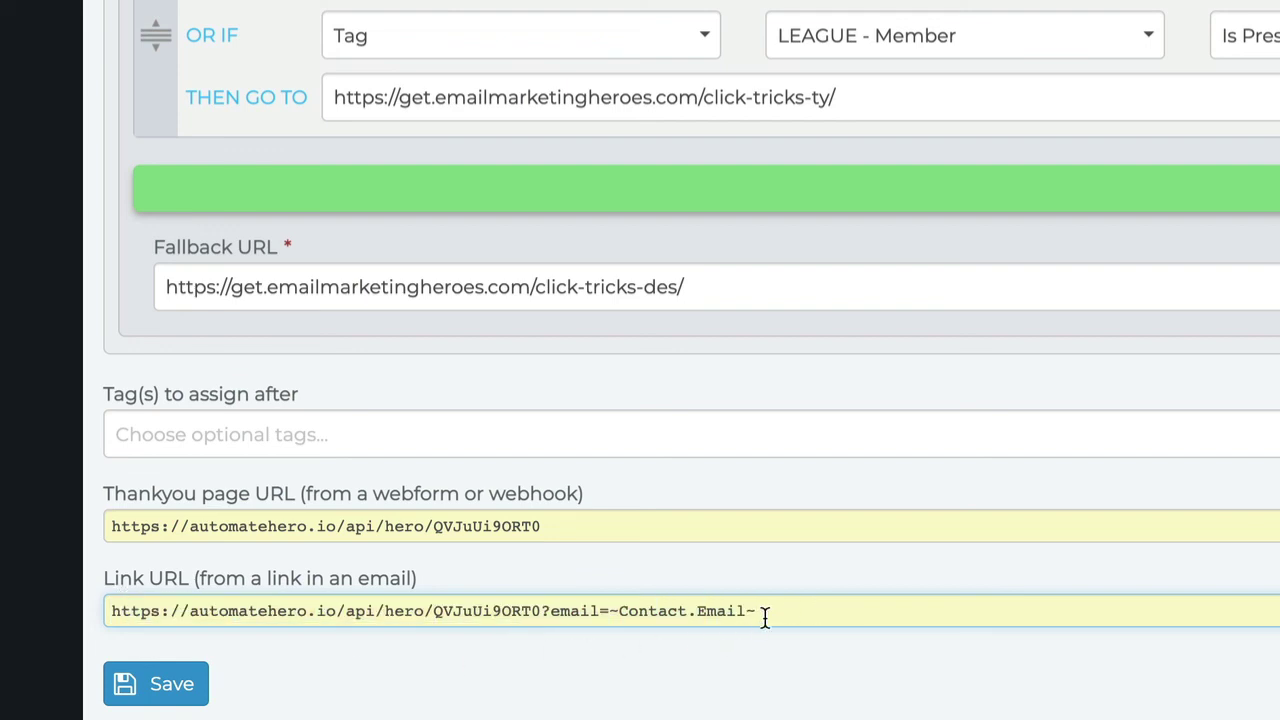
{"action": "left_click_drag", "start_coordinate": [766, 611], "coordinate": [114, 597]}
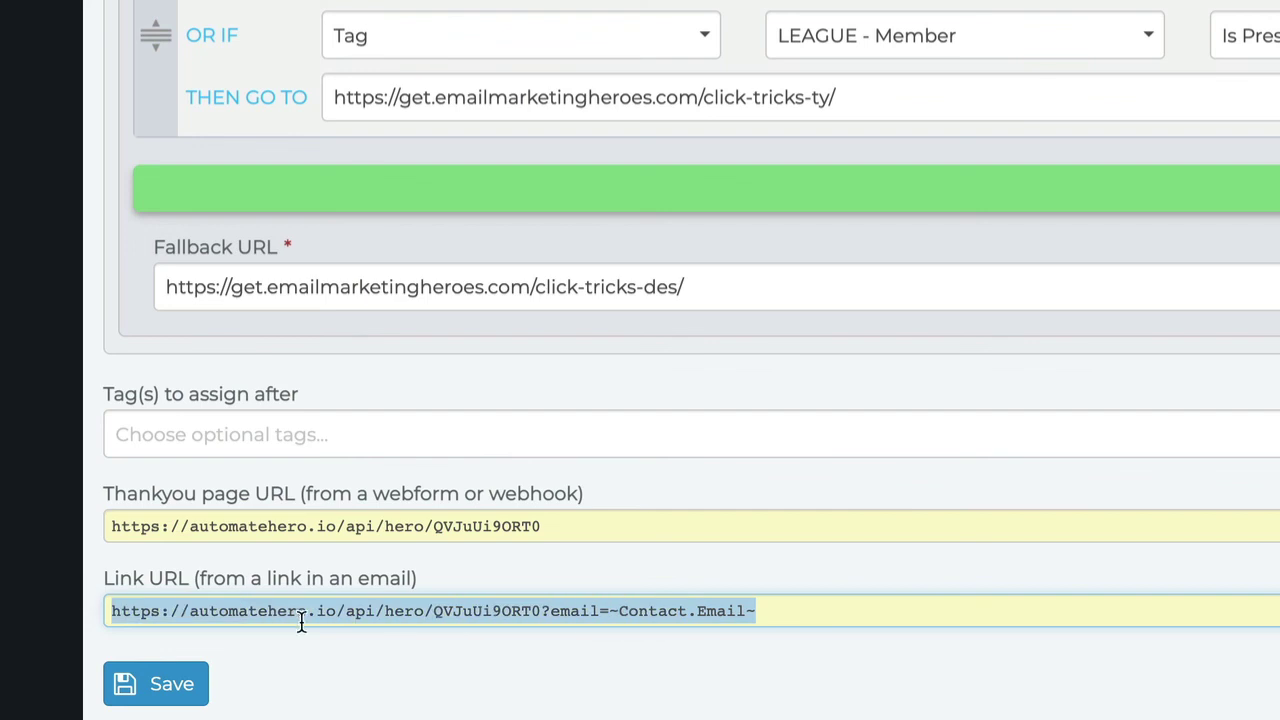